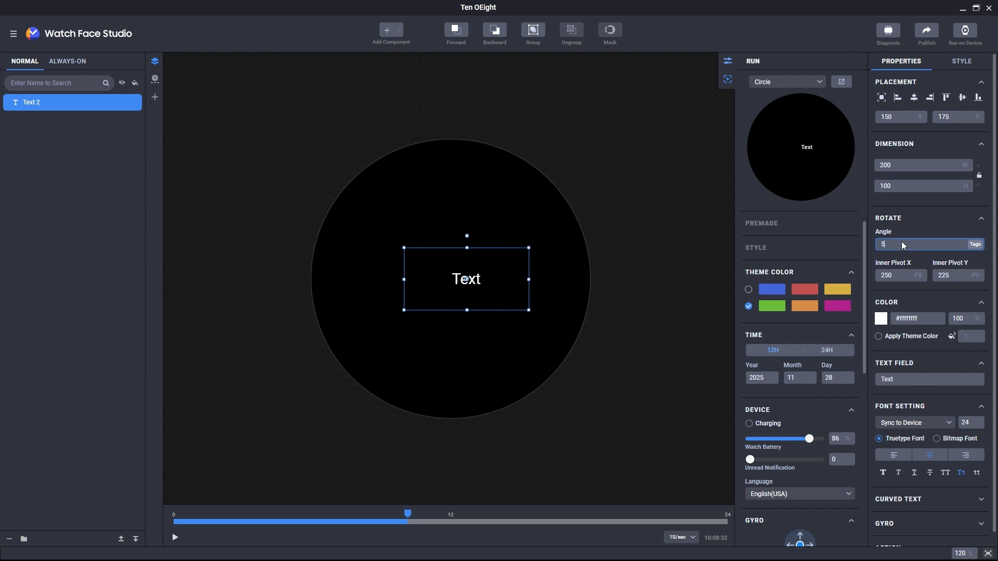
Try a rotation angle of 50 on the text component and undo it.
type("50")
key("Return")
key("ctrl+z")
Try a different custom color for the text and discard the change.
left_click(881, 319)
left_click_drag(840, 230, 849, 243)
left_click(779, 355)
left_click(858, 392)
Apply the theme color to the text, select the blue, red and yellow palette, and turn the theme color off again.
left_click(878, 335)
left_click(749, 290)
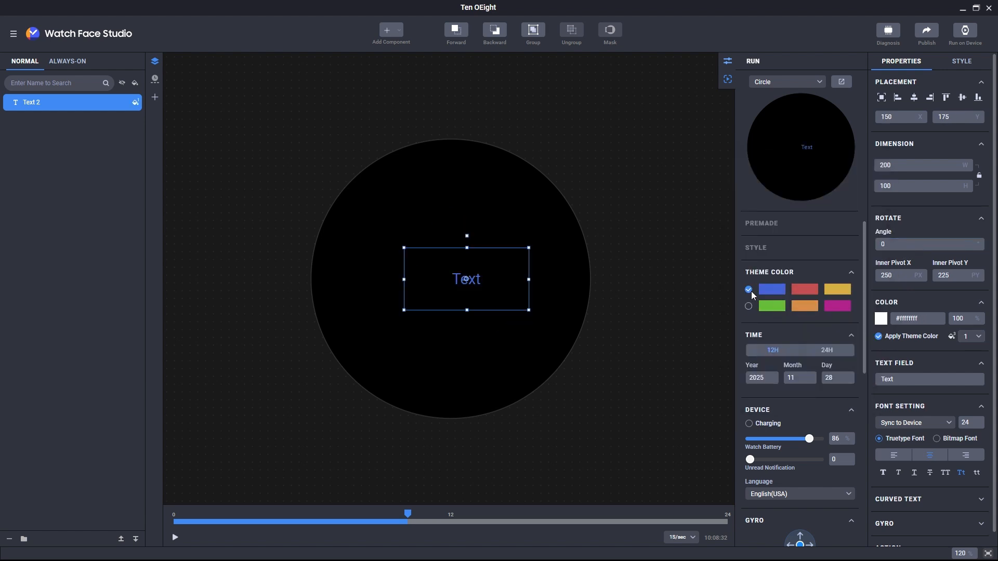
left_click(878, 336)
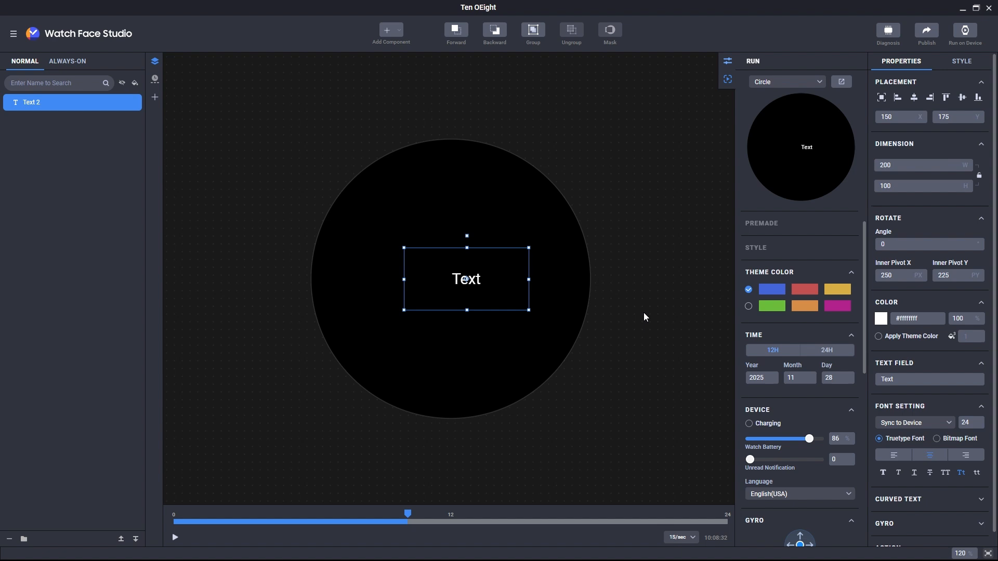
Edit the text directly on the canvas to read "Banana" and reselect the component.
double_click(479, 279)
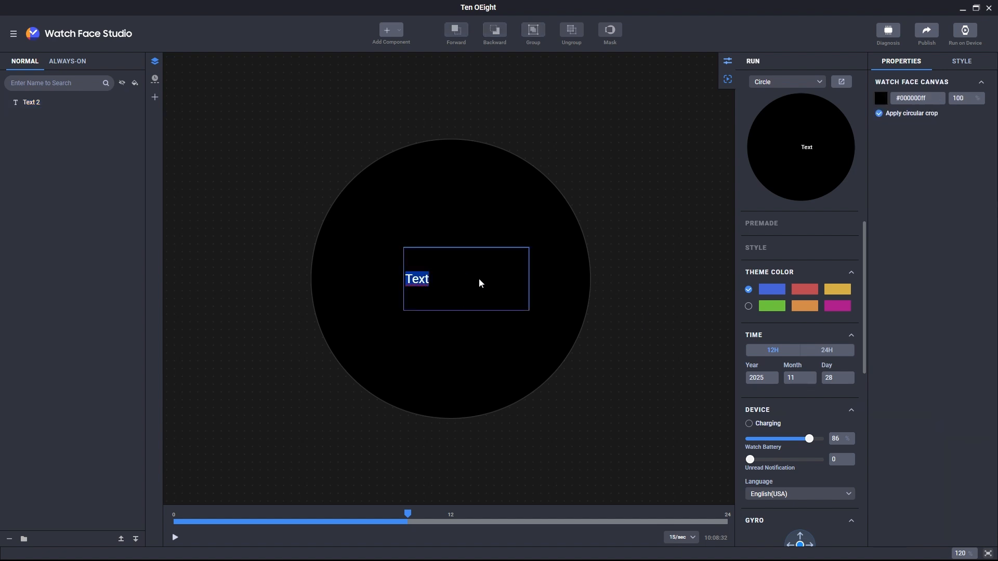
key("Caps_Lock")
type("B")
key("Caps_Lock")
type("anana")
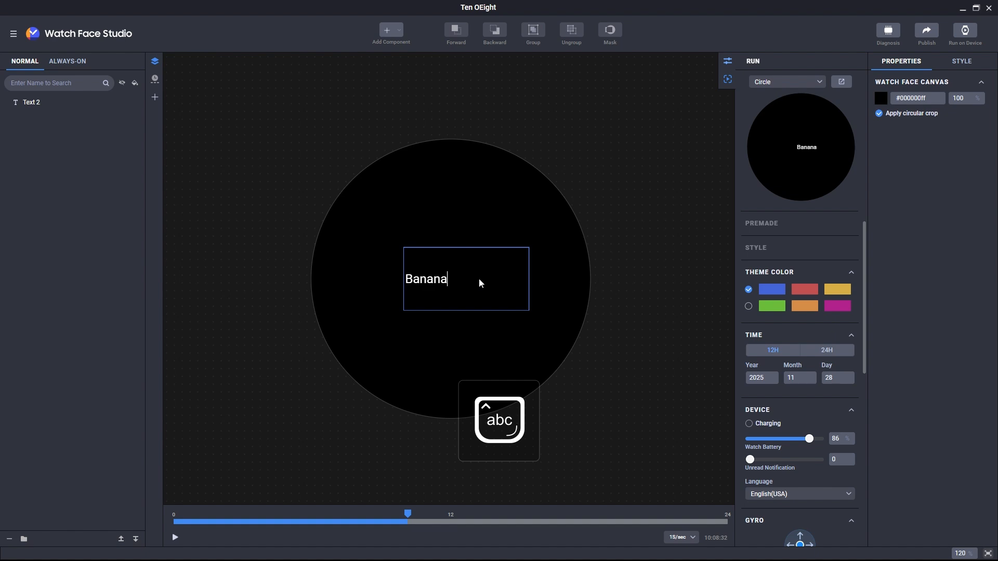
key("Return")
left_click(498, 269)
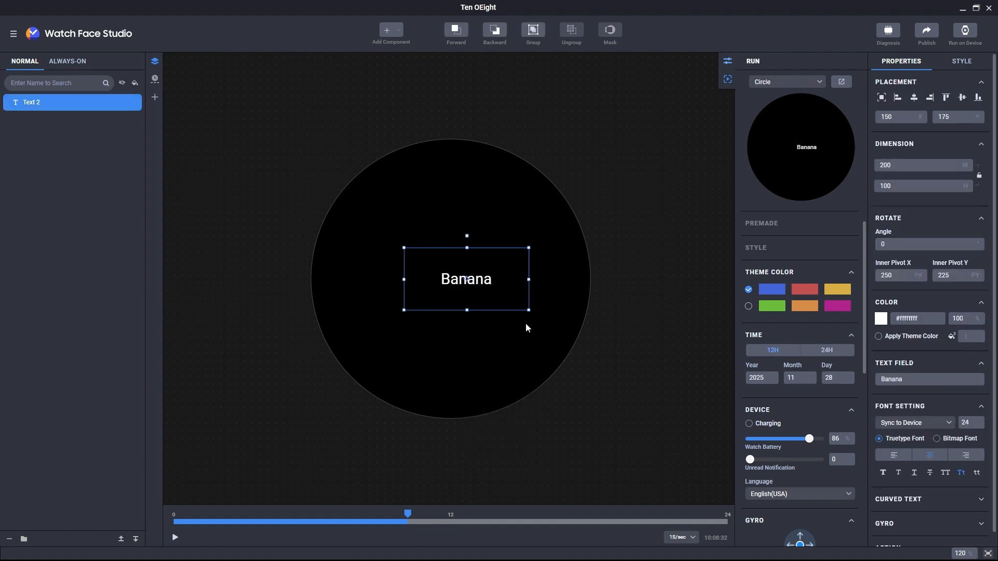
Change the component's text to "Apple" through its text property.
left_click(909, 381)
key("ctrl+a")
key("Caps_Lock")
type("A")
key("Caps_Lock")
type("pple")
key("Return")
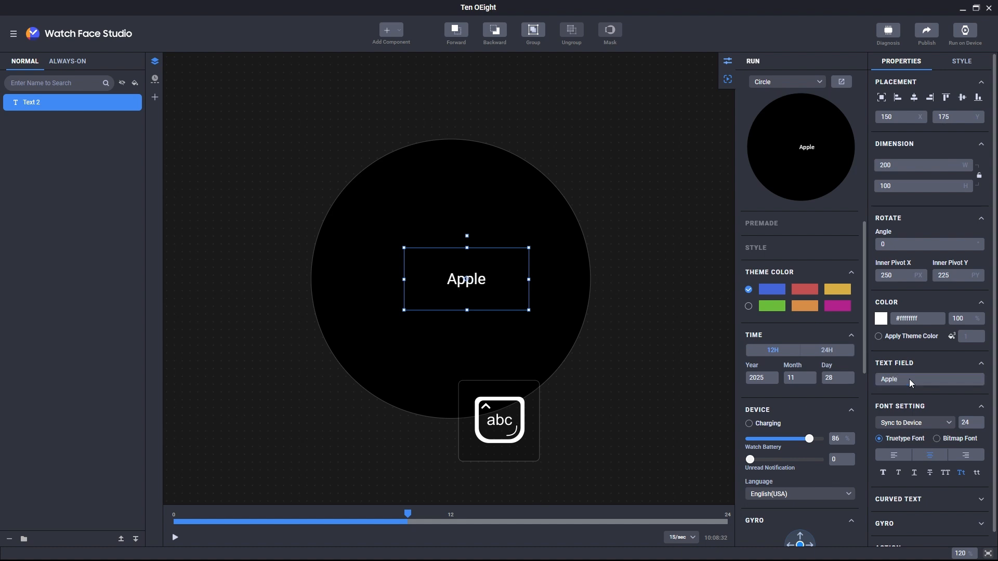
Replace the text with "Lorem ipsum dolor" and resize its box from the left edge to a width of about 275.8.
left_click(909, 380)
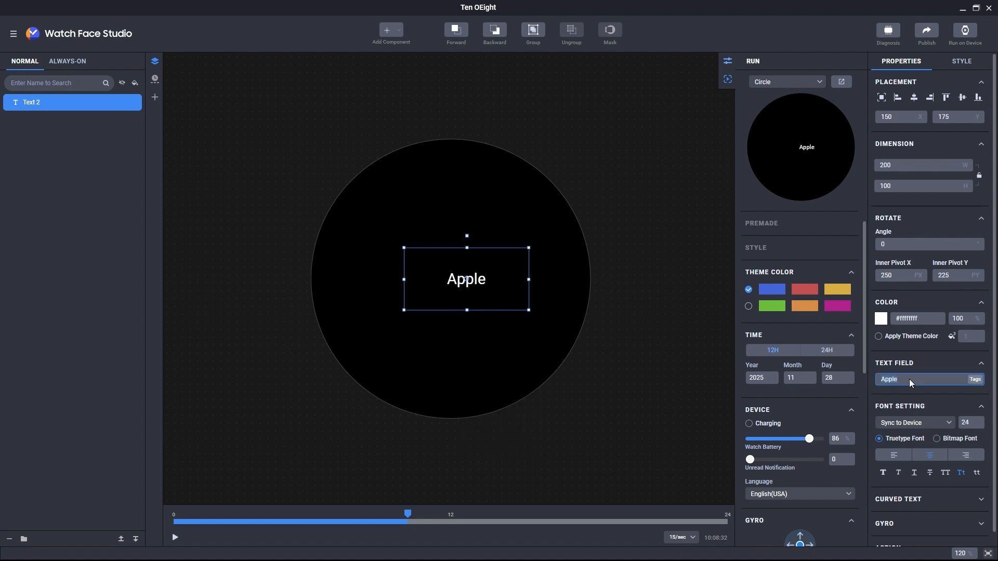
key("ctrl+a")
key("Caps_Lock")
type("L")
key("Caps_Lock")
type("orem")
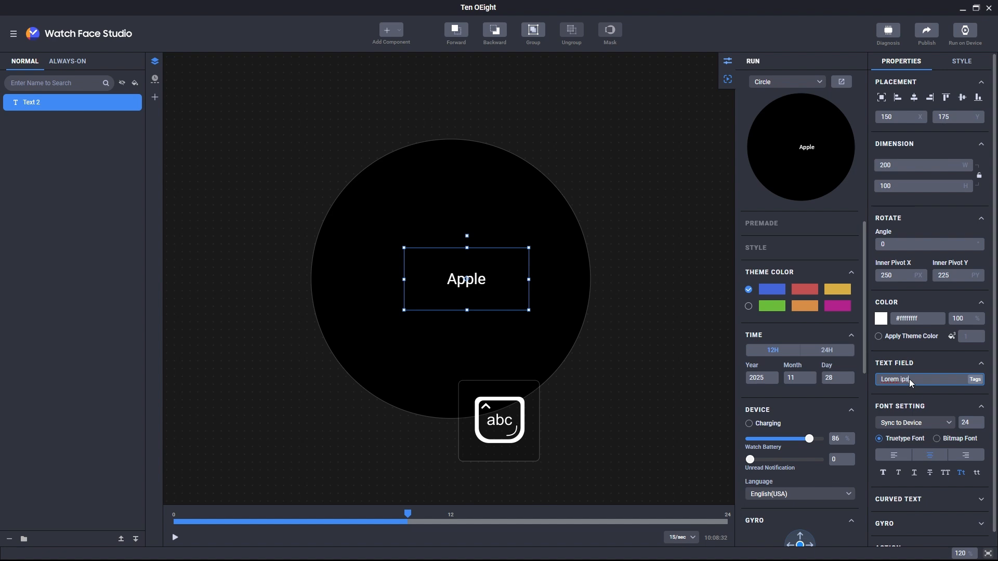
type(" ipsum dolor")
key("Return")
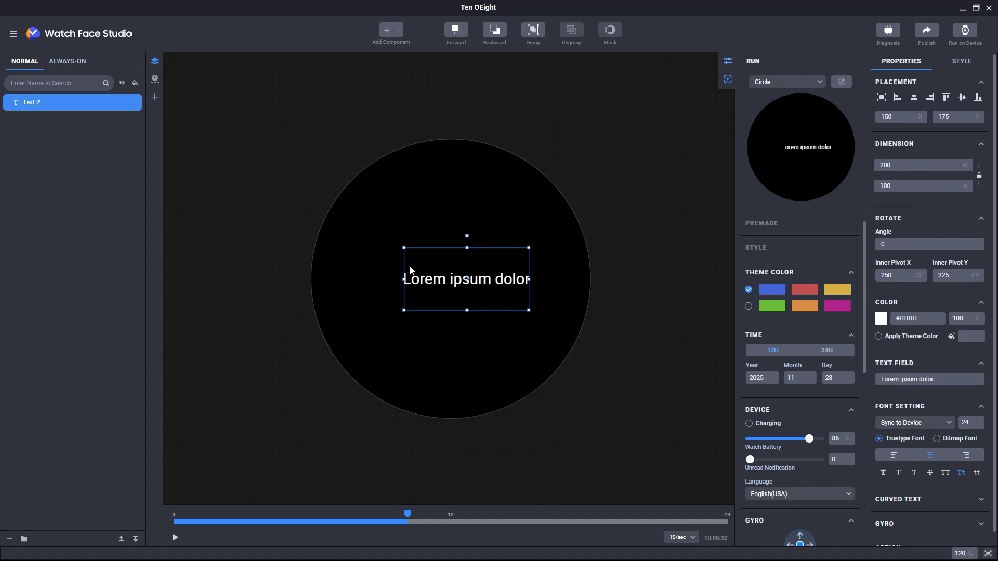
left_click_drag(404, 283, 442, 283)
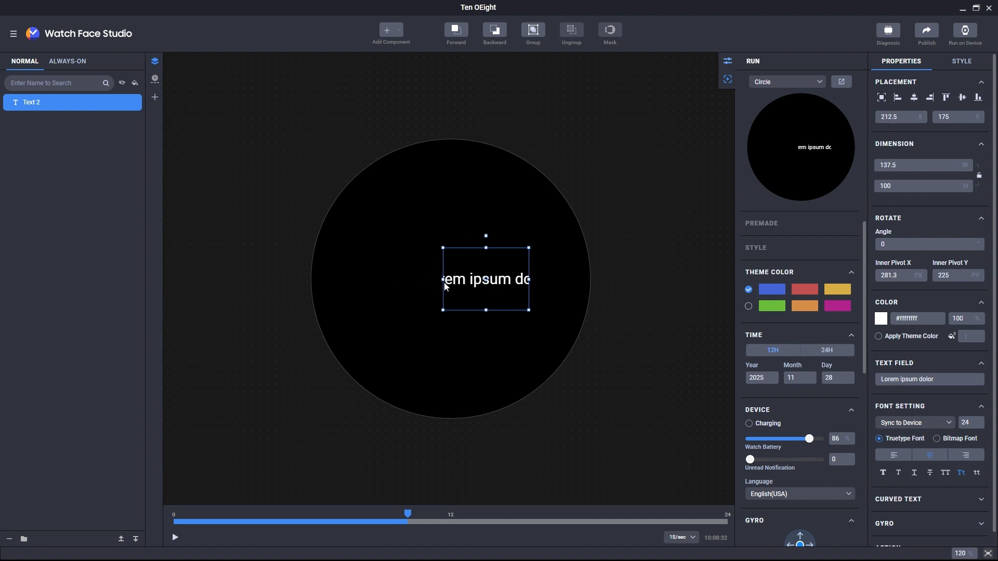
left_click_drag(445, 285, 357, 279)
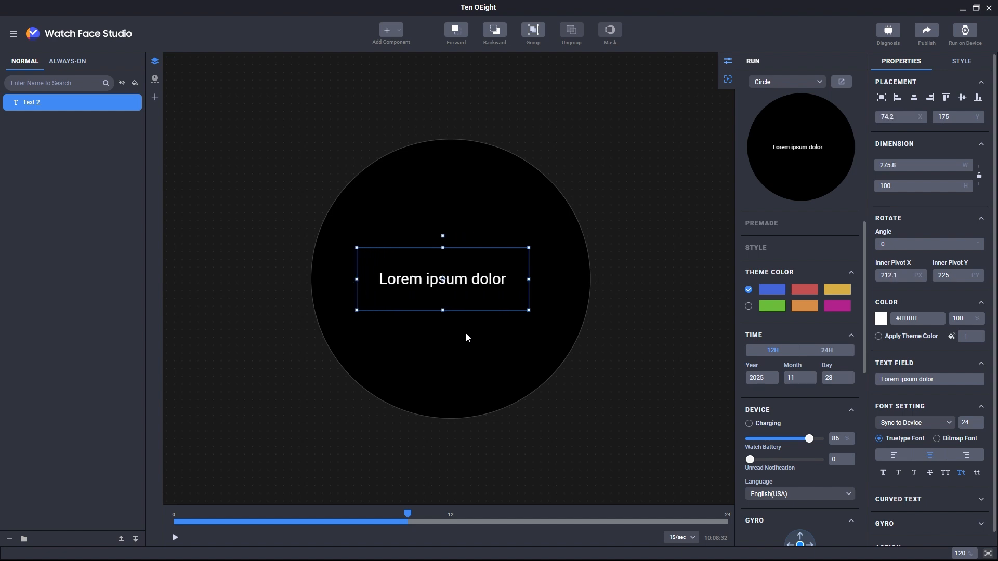
Try the AnonymousPro-Bold and AnonymousPro-Regular fonts on the text.
scroll(953, 343, "down", 1)
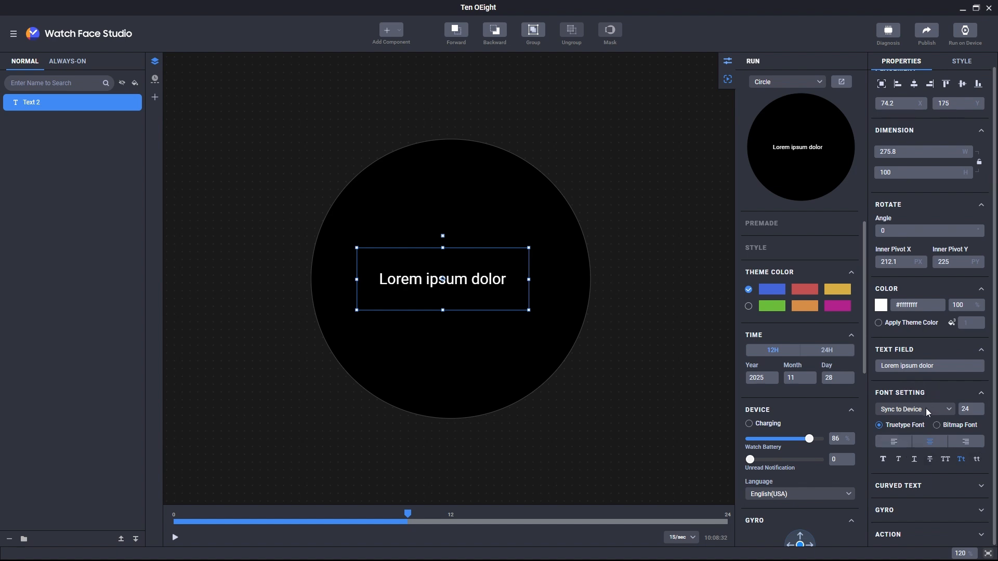
left_click(925, 407)
left_click(918, 429)
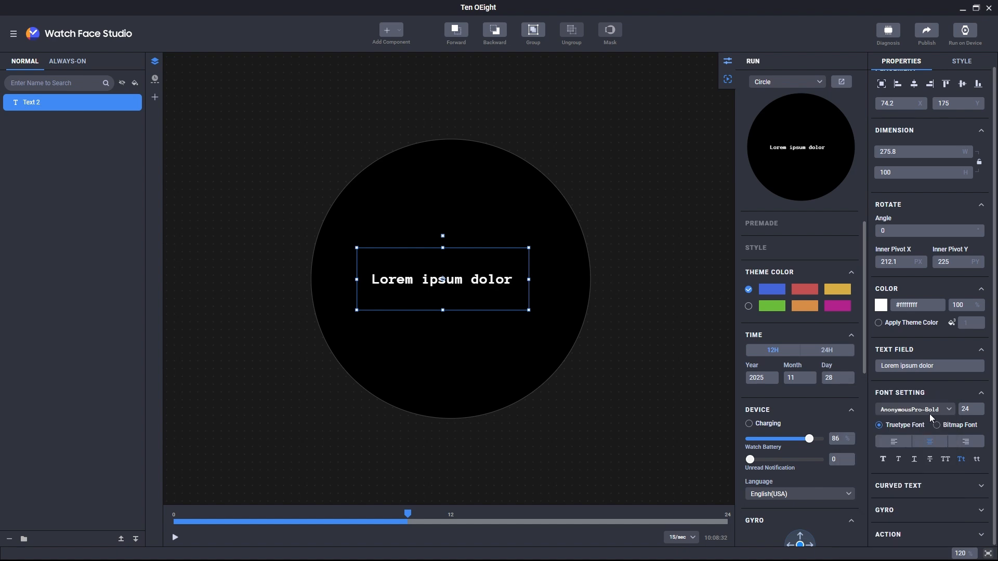
left_click(929, 411)
left_click(922, 448)
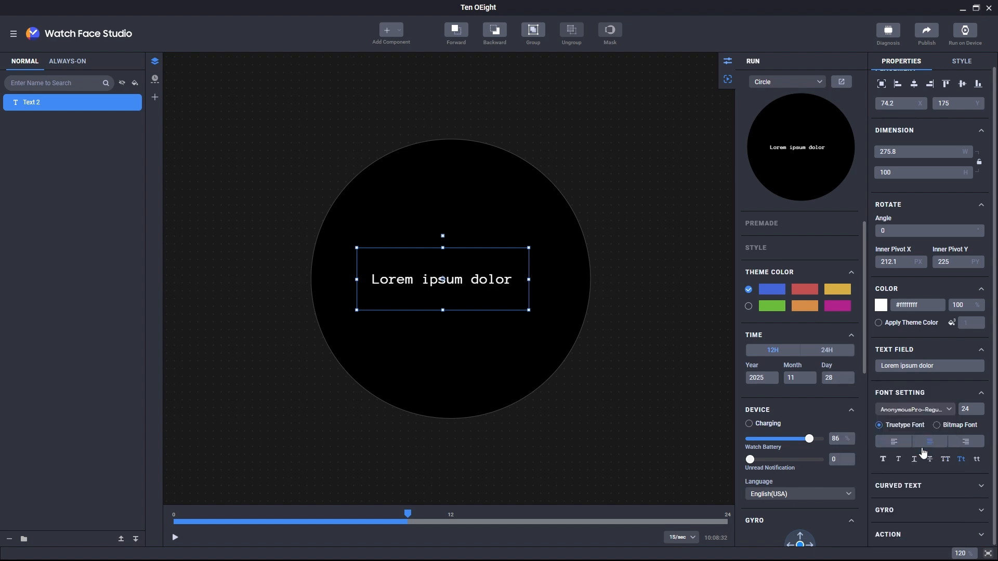
Add the custom font file Oxanium.ttf from the WFS 004 folder and use it for the text.
left_click(942, 409)
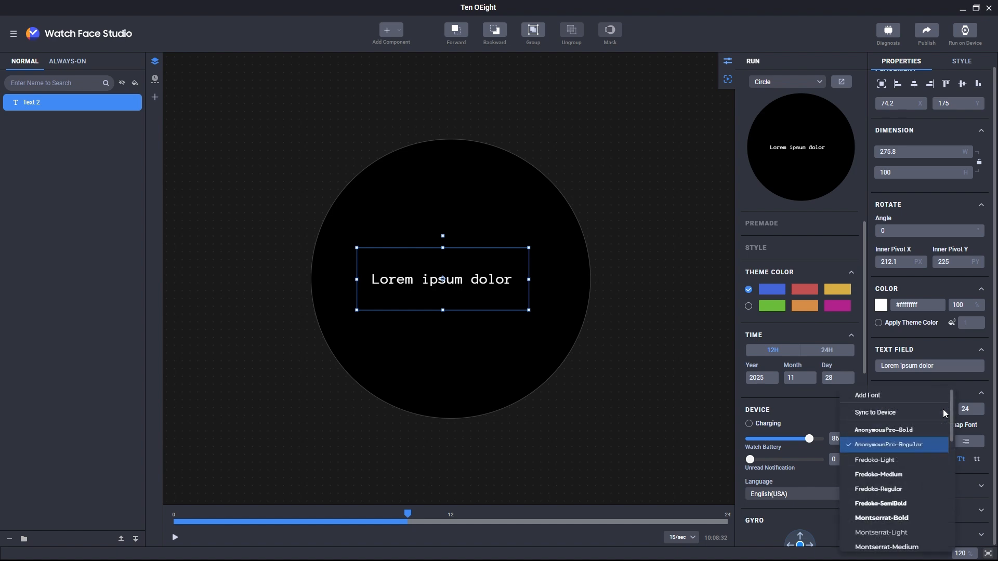
left_click(893, 398)
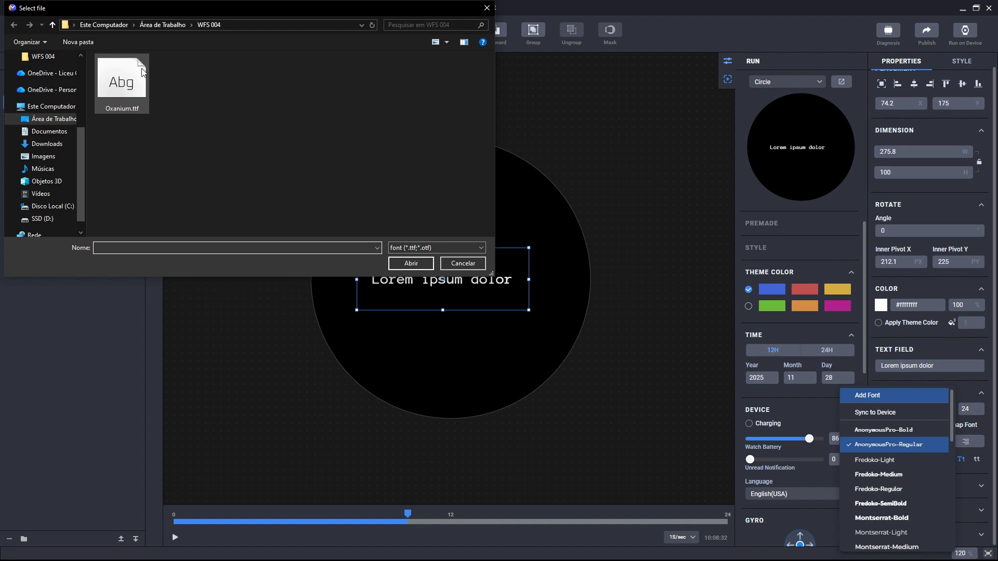
left_click(135, 83)
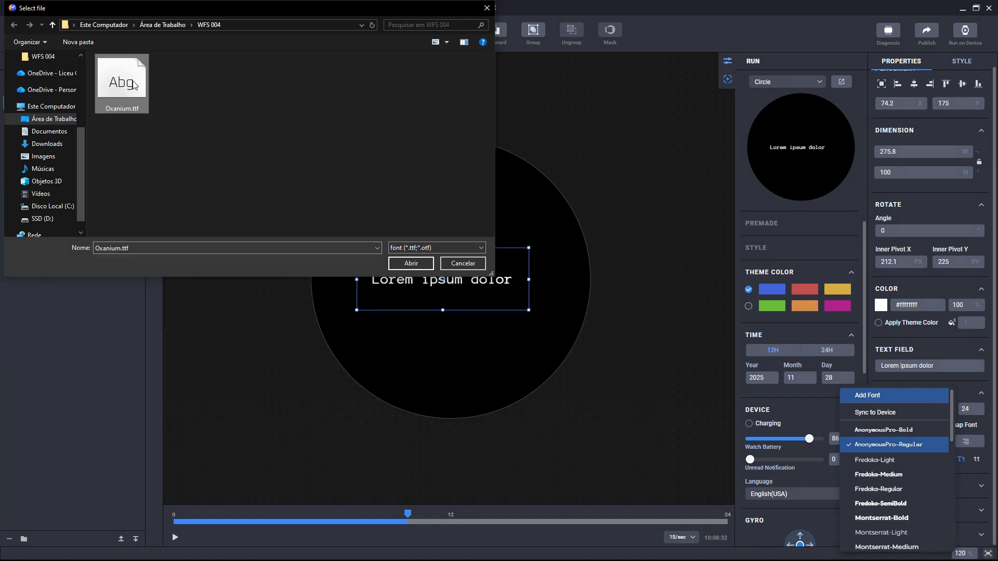
left_click(420, 264)
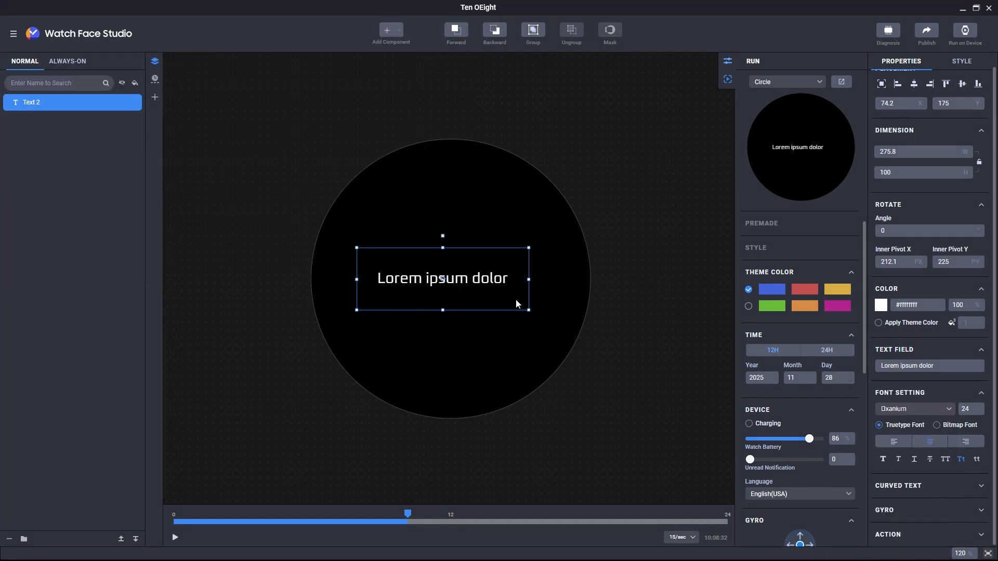
Try the PaletteMosaic-Regular font on the text, and set the font back to Sync to Device.
left_click(901, 410)
scroll(903, 478, "down", 3)
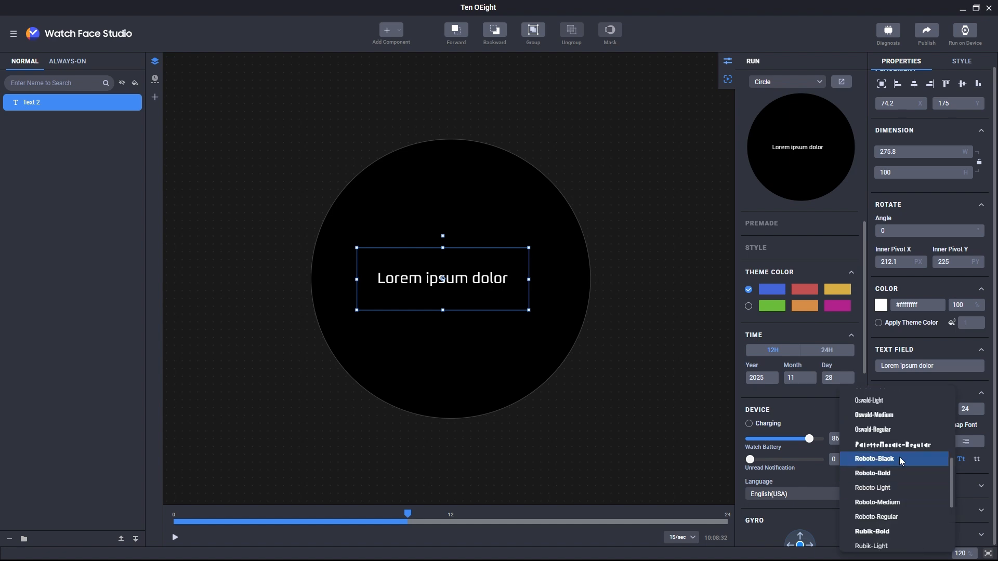
left_click(896, 445)
left_click(911, 413)
scroll(912, 422, "up", 5)
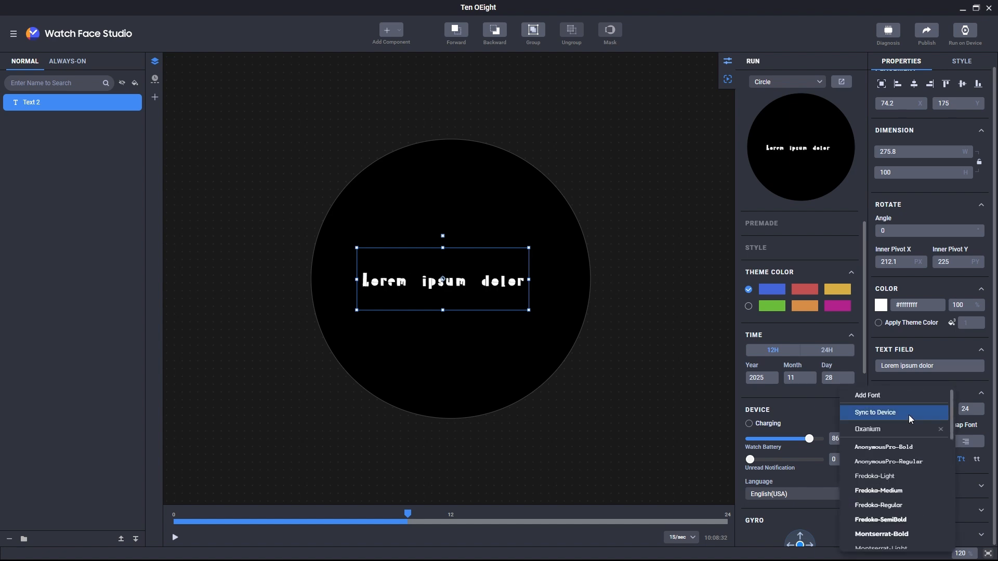
left_click(908, 414)
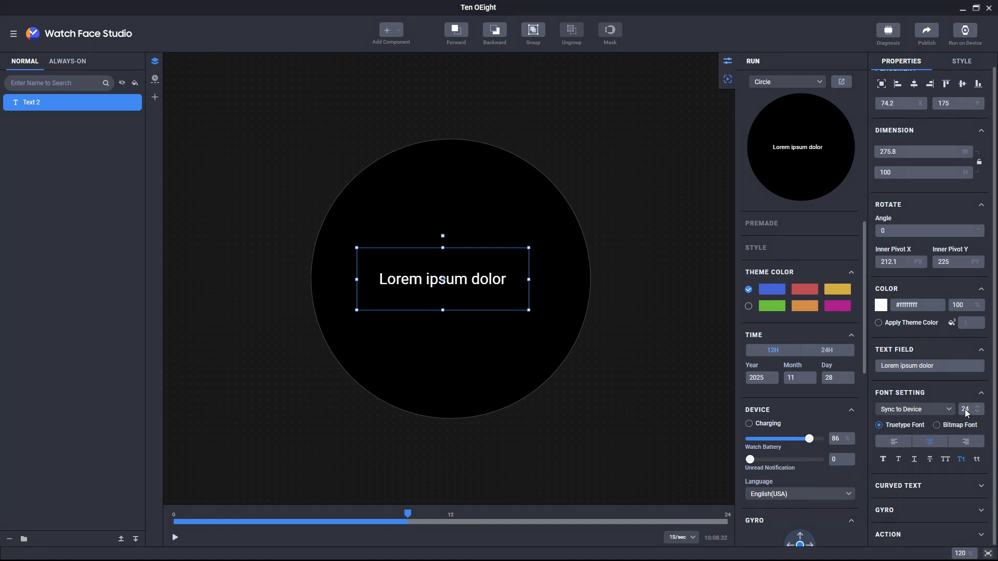
Vary the text's font size up and down, ending at 20.
scroll(964, 410, "up", 9)
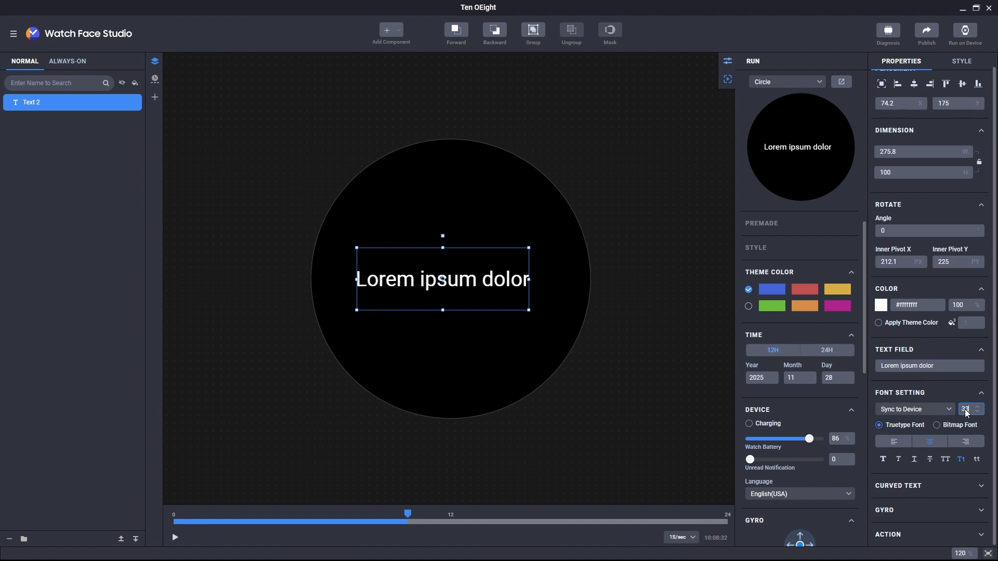
scroll(965, 409, "down", 16)
scroll(964, 409, "up", 11)
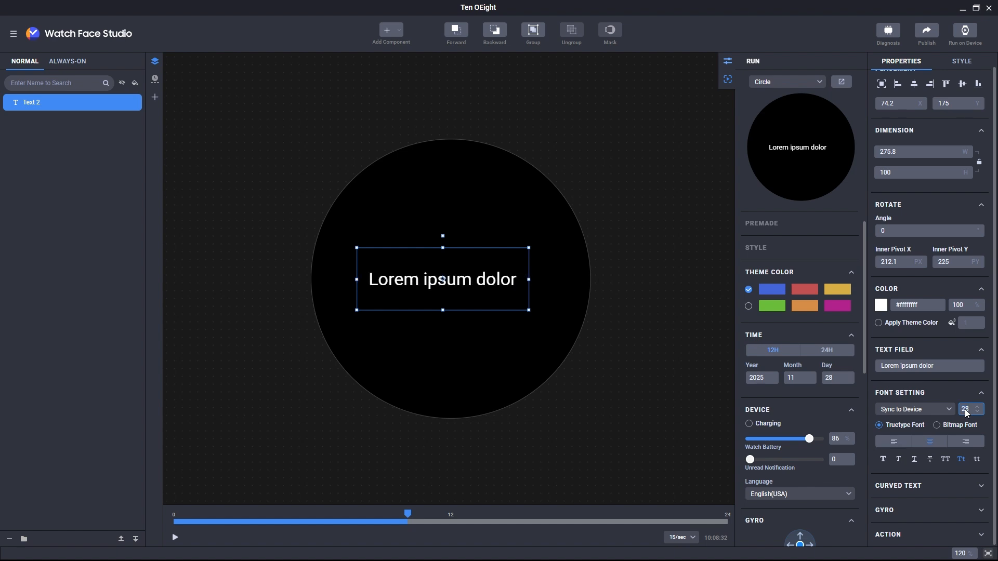
scroll(965, 410, "down", 8)
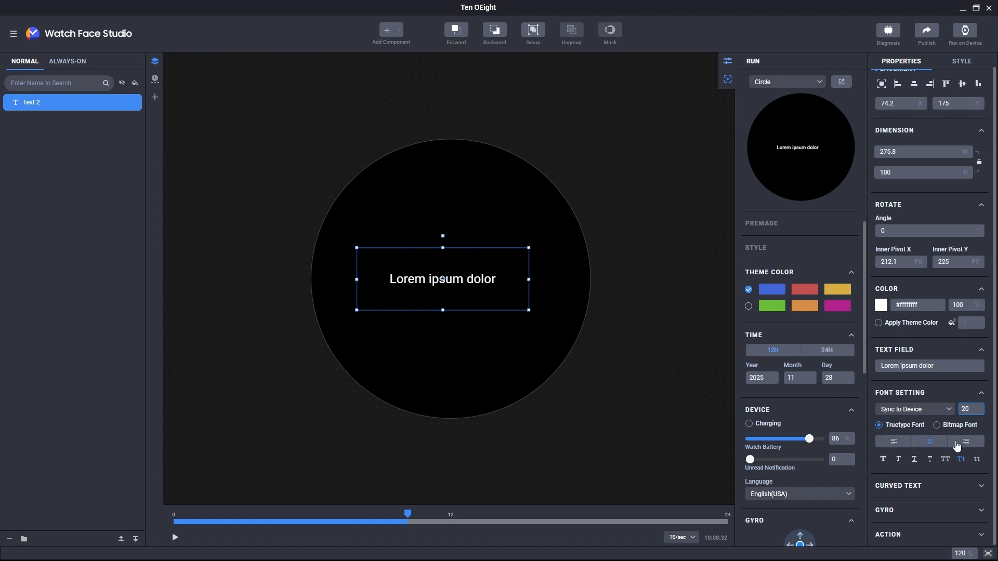
Try left, center and right alignment on the text, ending with center alignment.
left_click(897, 440)
left_click(931, 441)
left_click(956, 441)
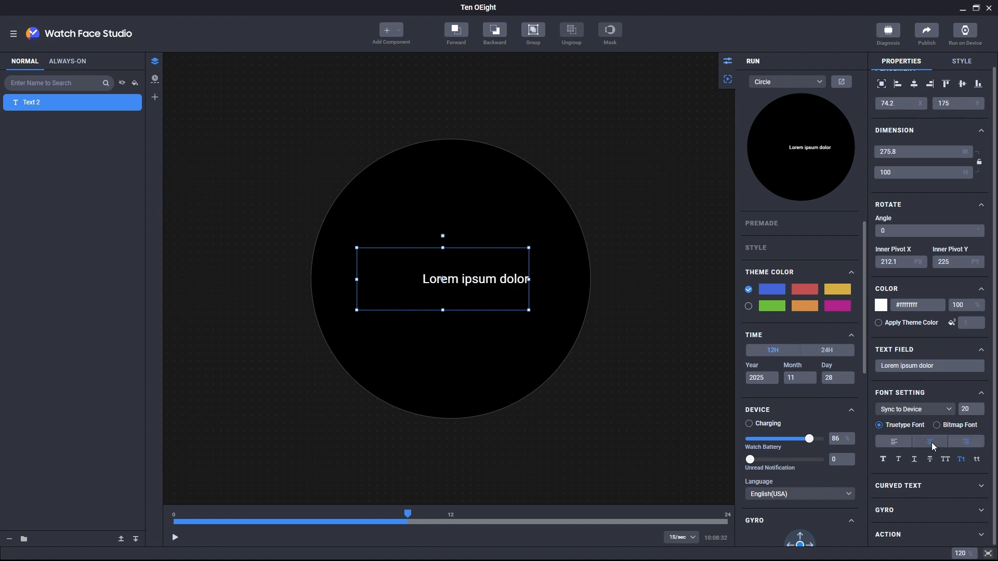
left_click(931, 441)
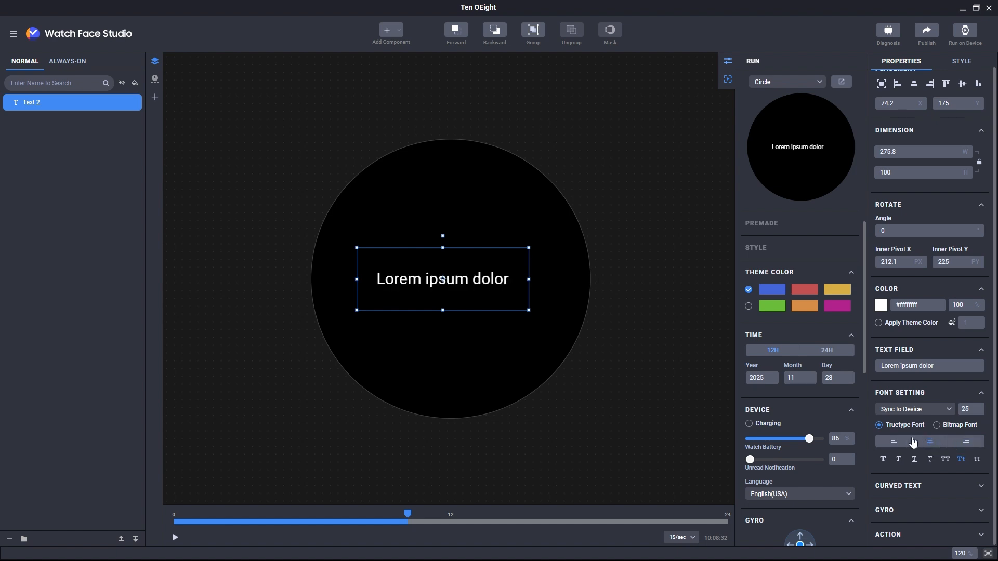
Toggle bold, italic, underline and strikethrough on and off for the text, one after another.
left_click(883, 460)
left_click(884, 461)
left_click(899, 461)
left_click(899, 461)
left_click(913, 461)
left_click(913, 460)
left_click(930, 460)
left_click(930, 461)
Try the uppercase, mixed-case and lowercase options on the text.
left_click(945, 461)
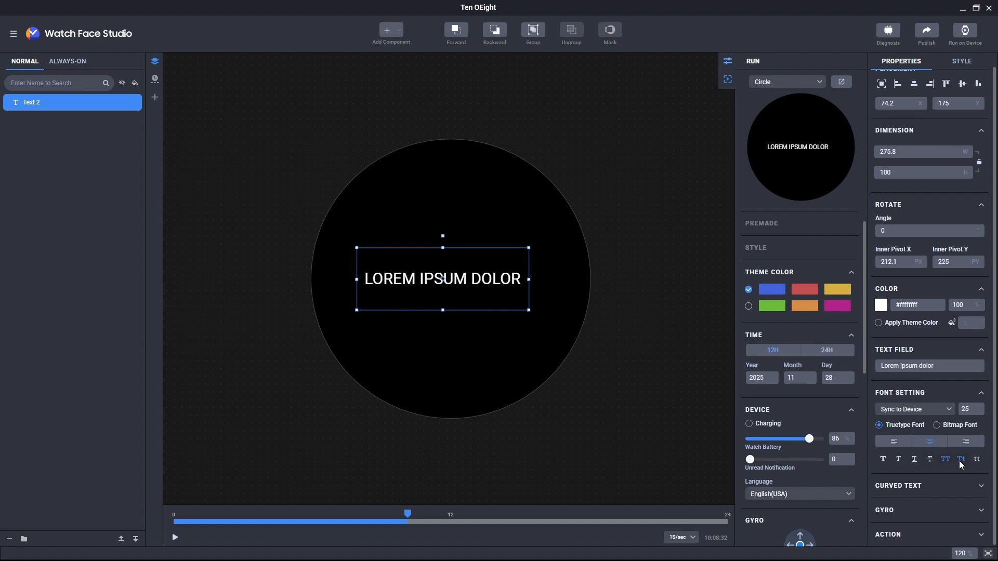
left_click(961, 460)
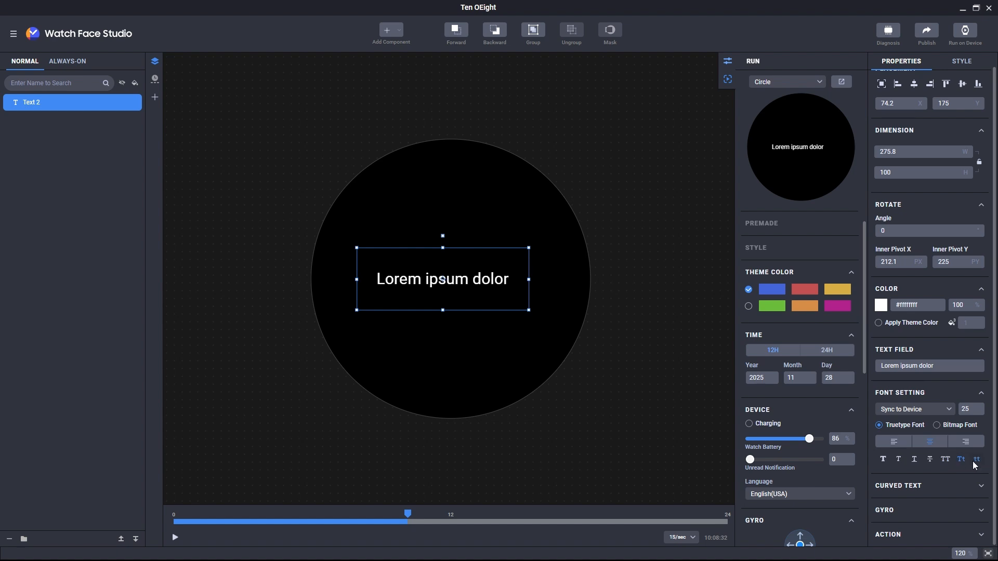
left_click(977, 460)
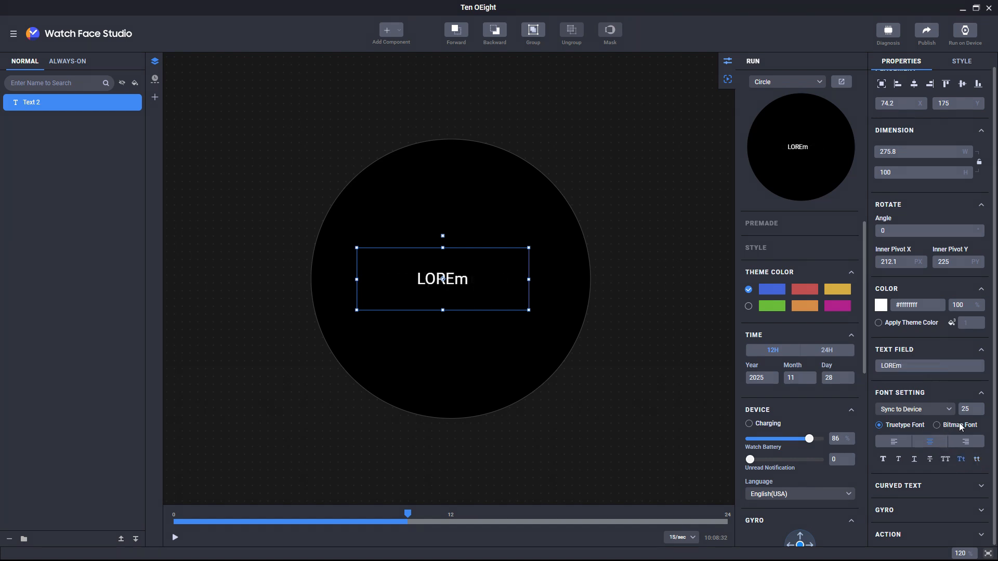
Switch the text to Bitmap Font and review the Digit, Symbol and Other character categories in its settings.
left_click(964, 426)
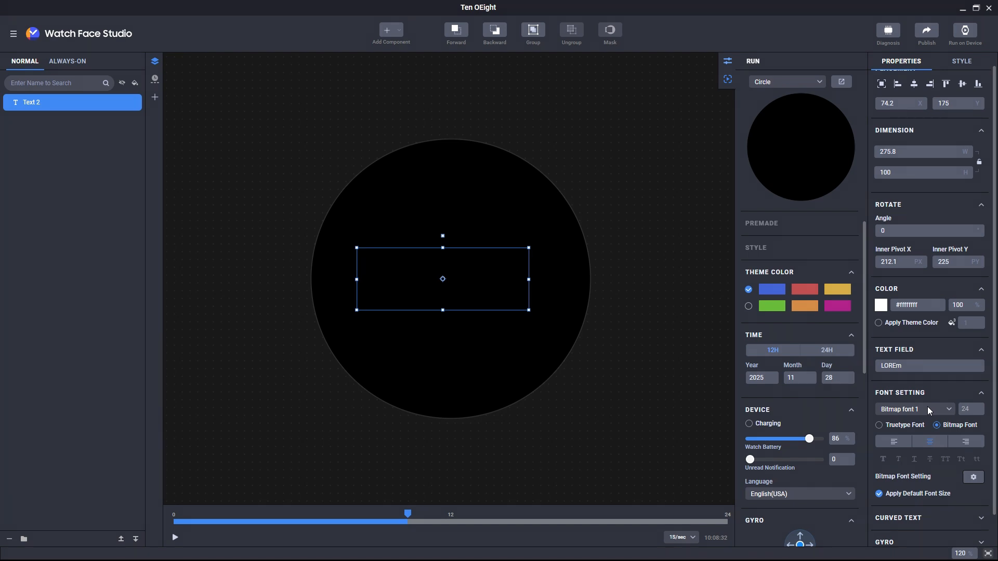
left_click(973, 478)
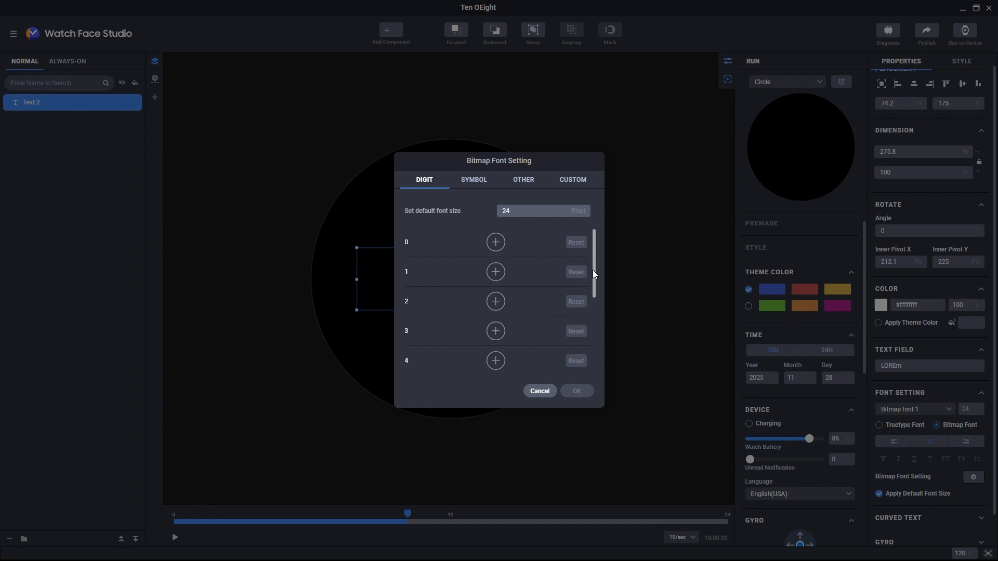
left_click_drag(592, 270, 592, 217)
left_click(475, 183)
left_click(523, 181)
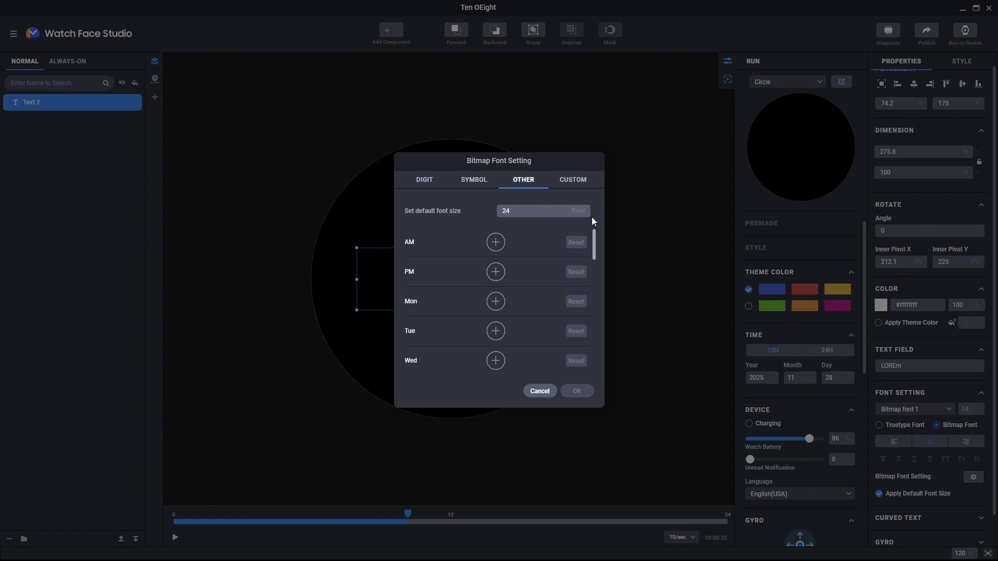
left_click(434, 182)
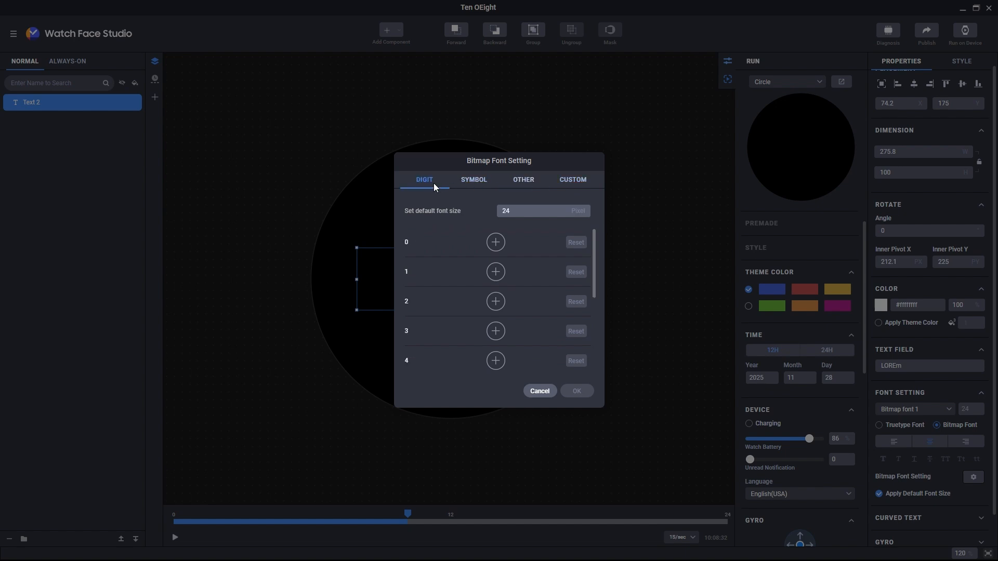
Assign img_4.png to digit 0, img_3.png to digit 1 and img_1.png to digit 2 of the bitmap font.
left_click(496, 243)
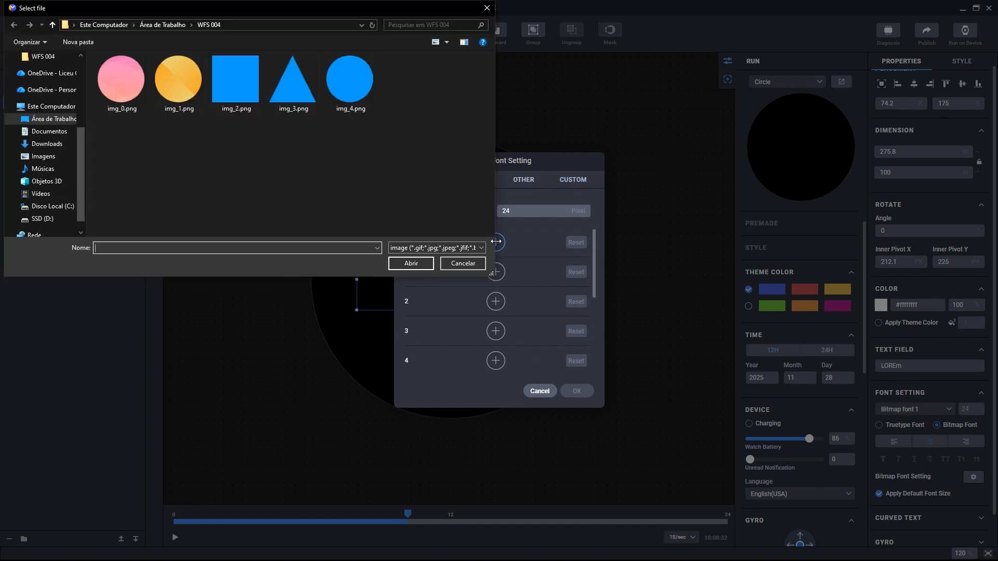
left_click(347, 87)
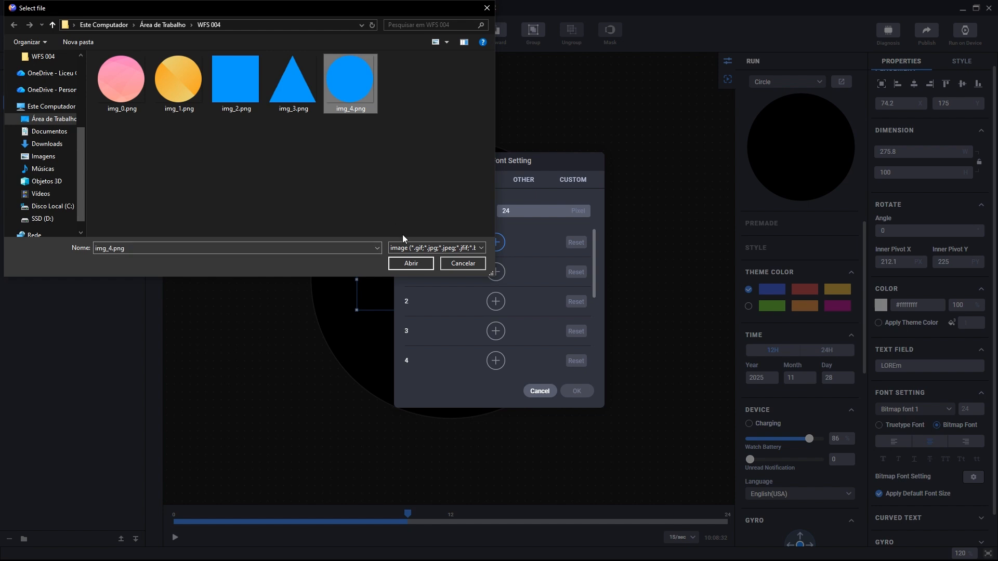
left_click(414, 263)
left_click(499, 276)
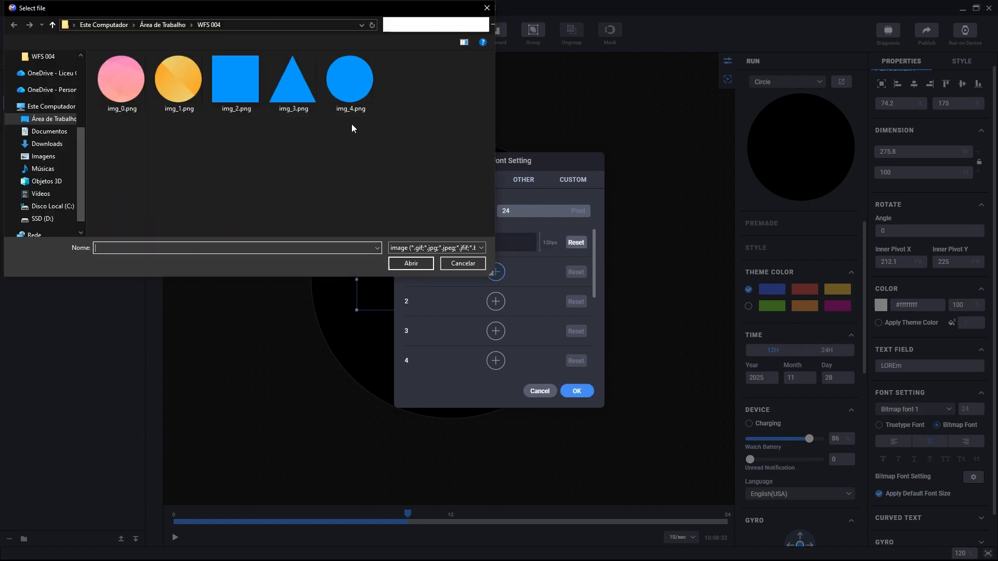
left_click(293, 80)
left_click(410, 263)
left_click(495, 302)
left_click(196, 105)
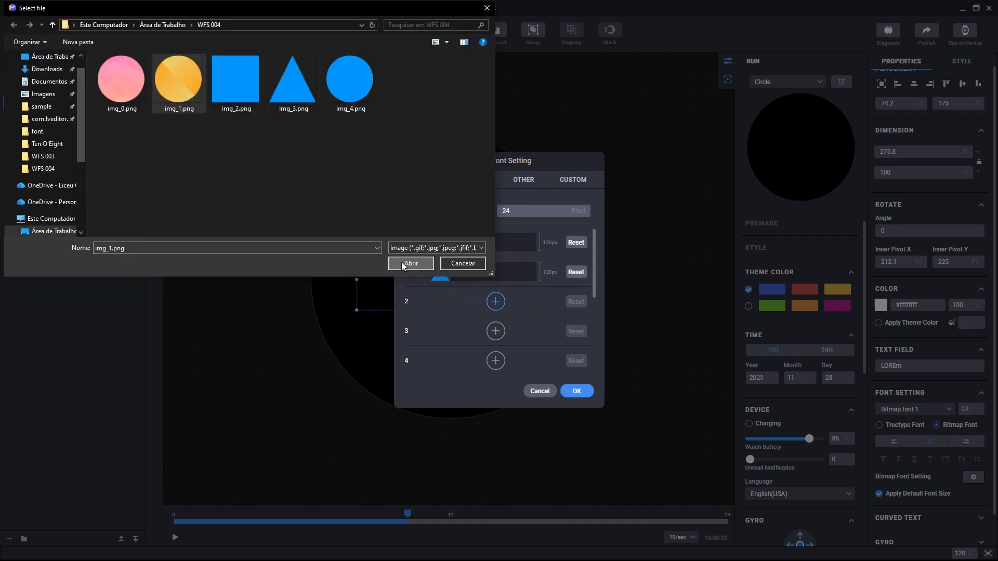
left_click(411, 263)
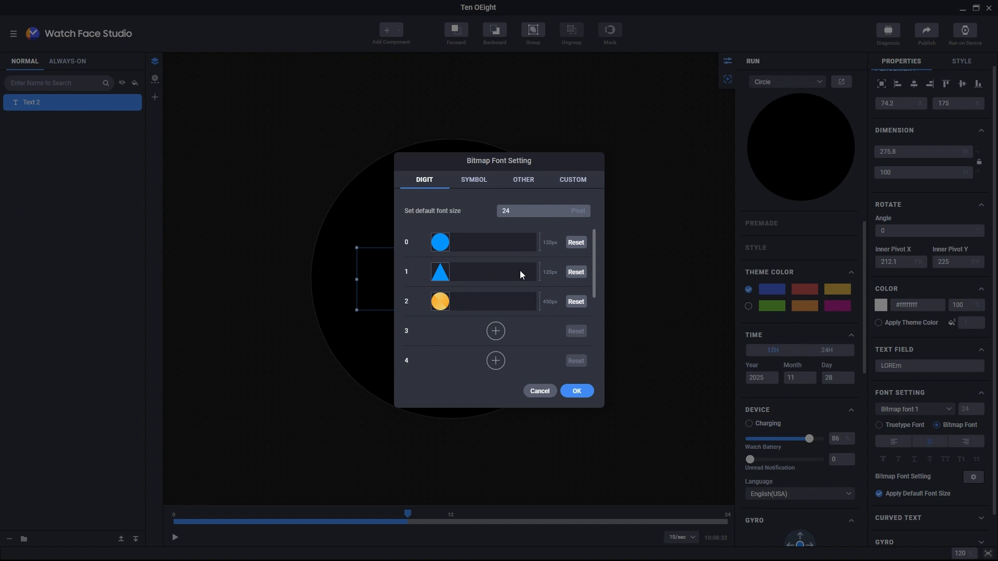
Add the custom text string "sa" to the bitmap font.
left_click(566, 184)
left_click(488, 369)
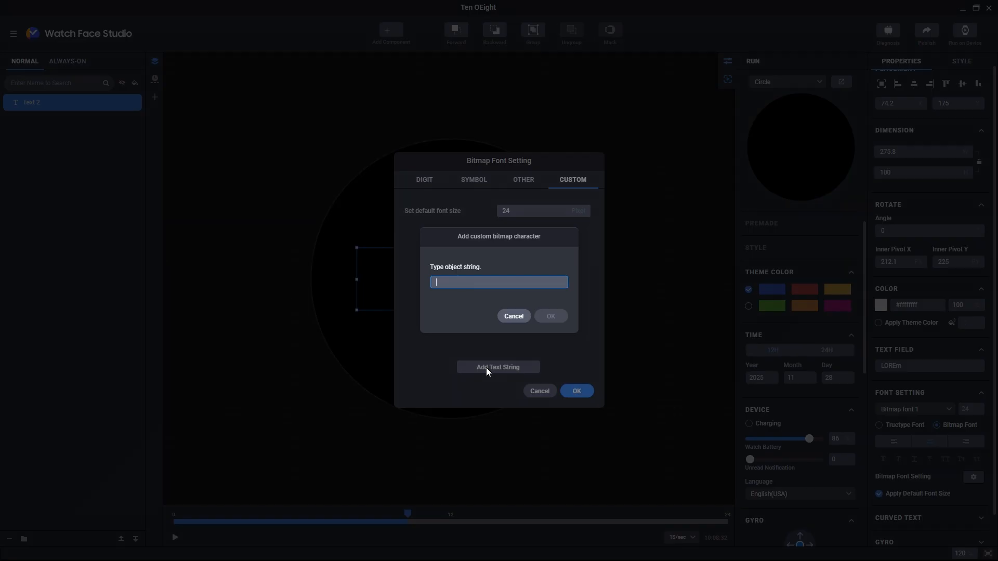
type("sa")
left_click(550, 317)
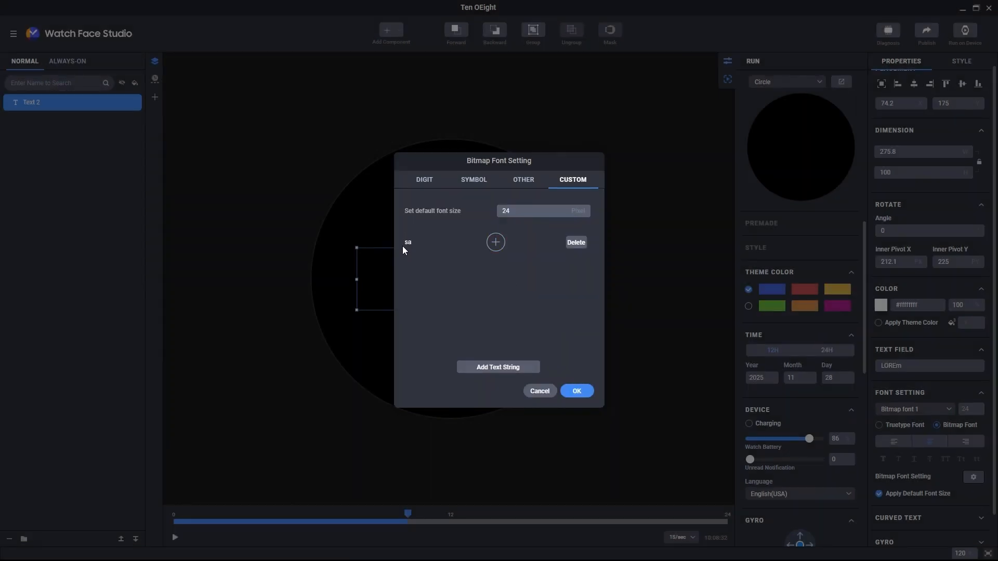
Add a second custom text string "aa" to the bitmap font and delete it again.
left_click(500, 364)
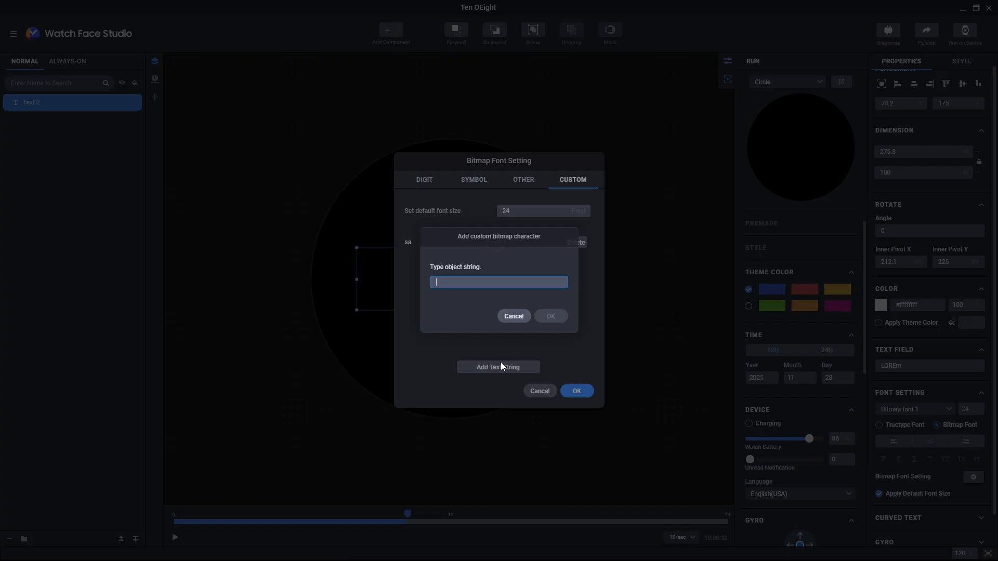
type("aa")
left_click(544, 317)
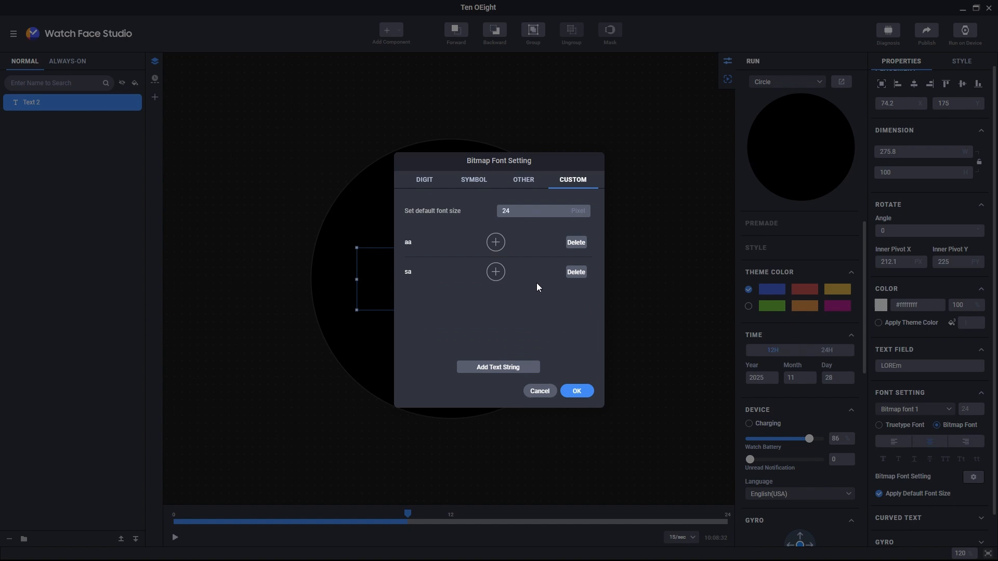
left_click(572, 243)
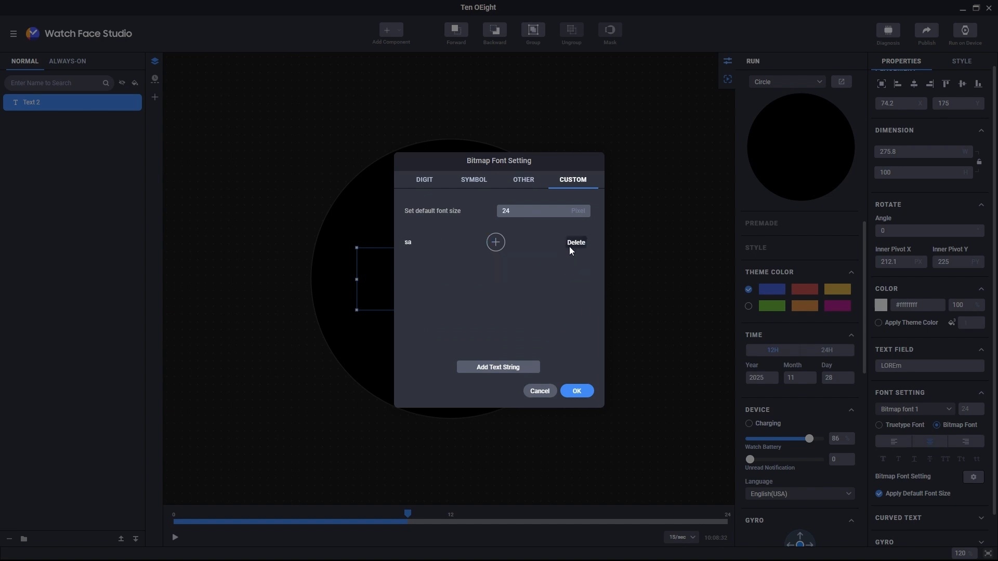
Assign img_0.png to the custom string "sa".
left_click(500, 245)
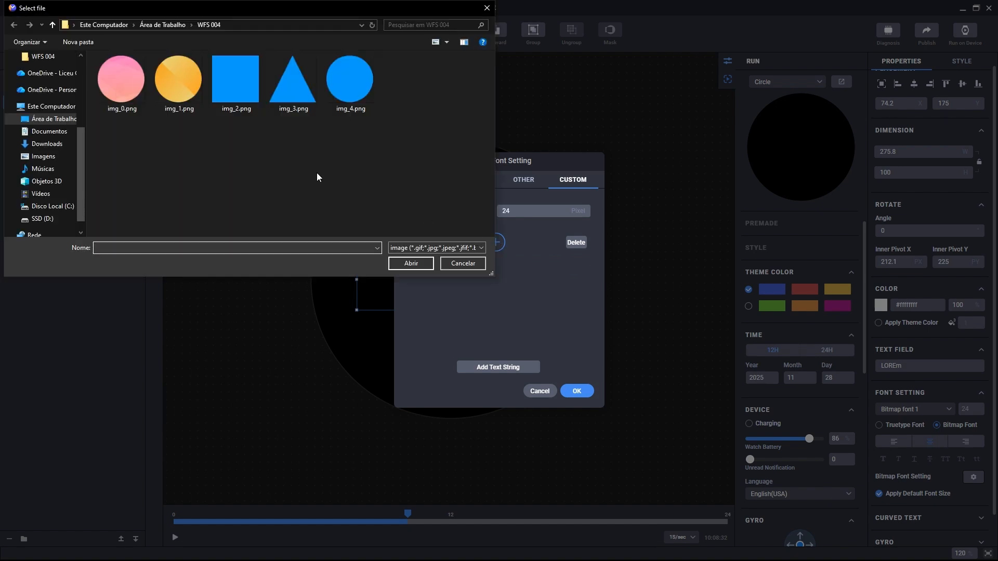
left_click(134, 94)
left_click(398, 258)
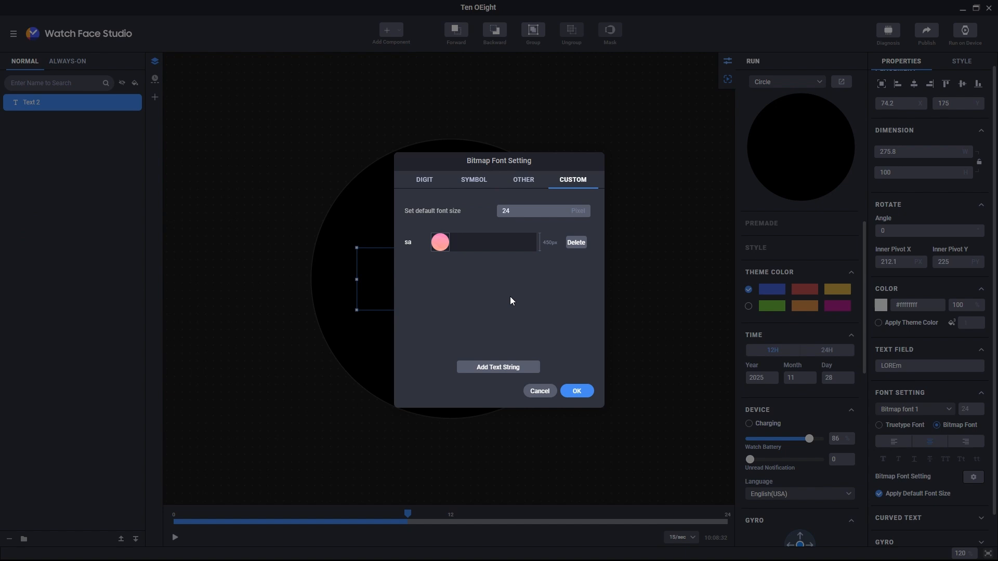
Replace the image for the custom string "sa" with img_2.png and apply the bitmap font settings.
left_click(444, 245)
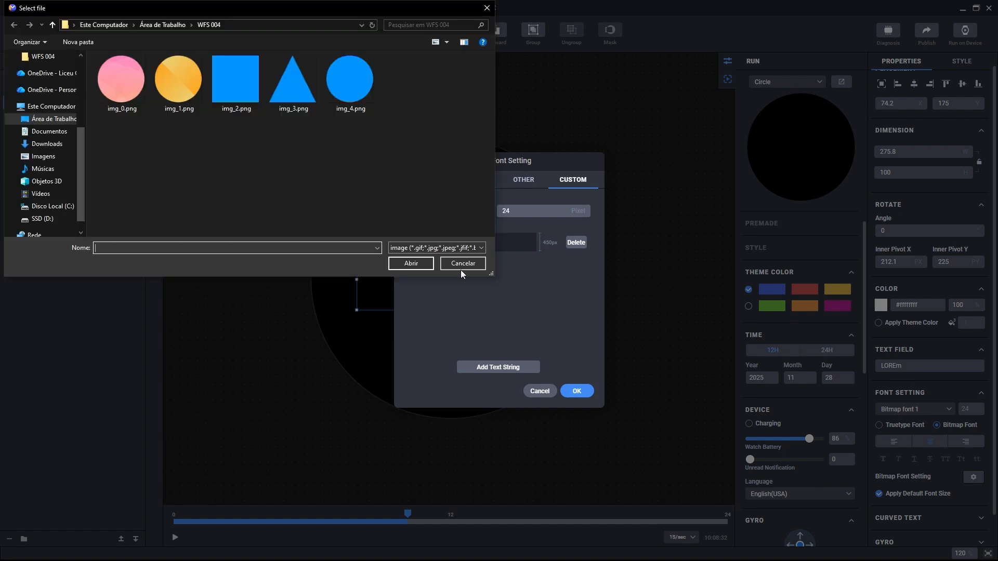
left_click(248, 94)
left_click(411, 263)
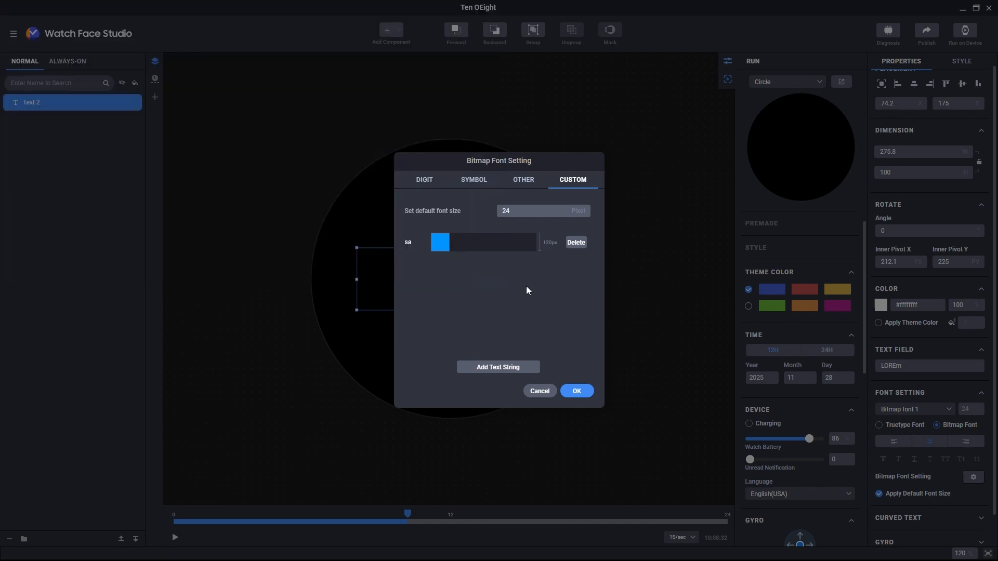
left_click(575, 393)
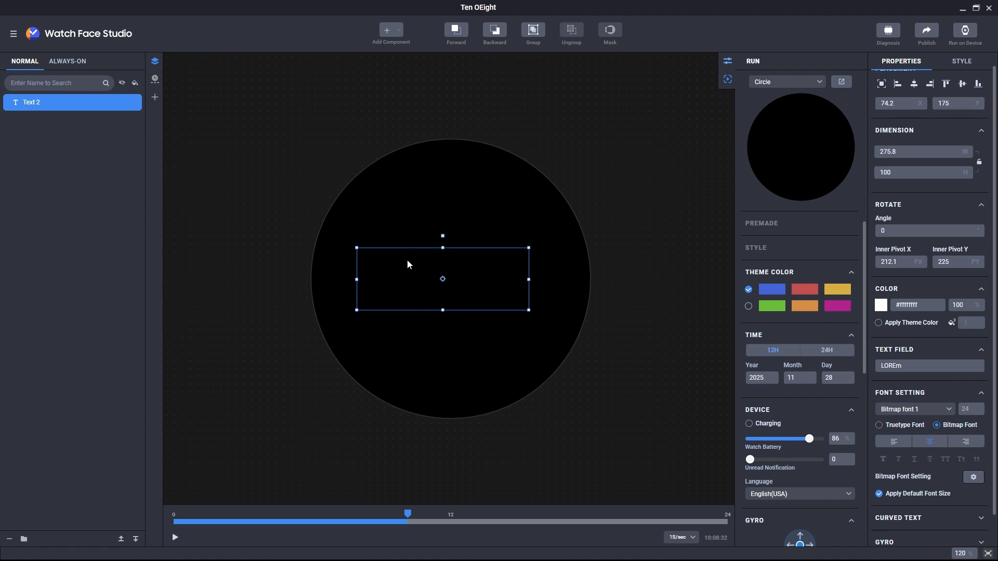
Change the text component's content to 012, and extend it to 012sa456.
left_click(910, 362)
key("Return")
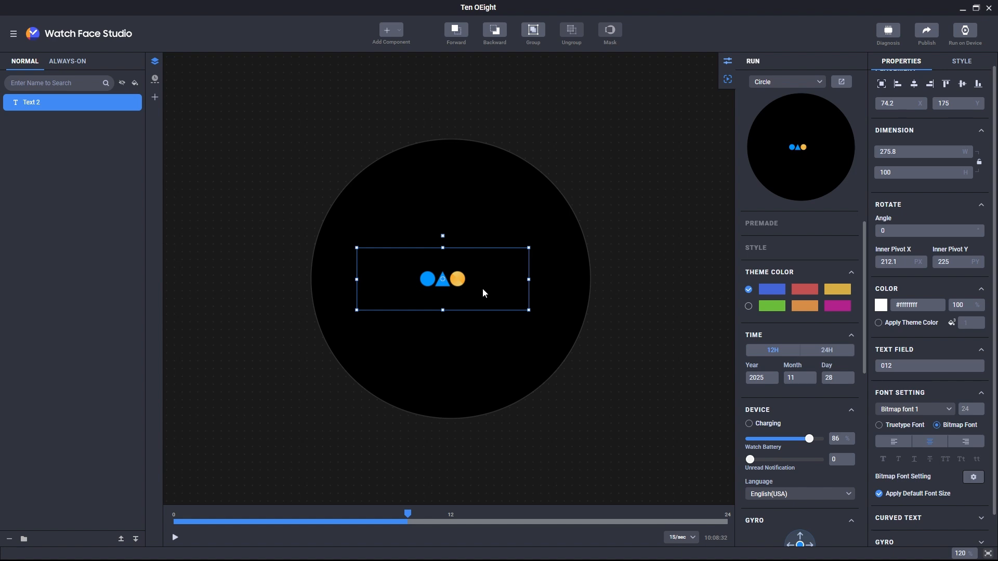
left_click(917, 364)
type("sa456")
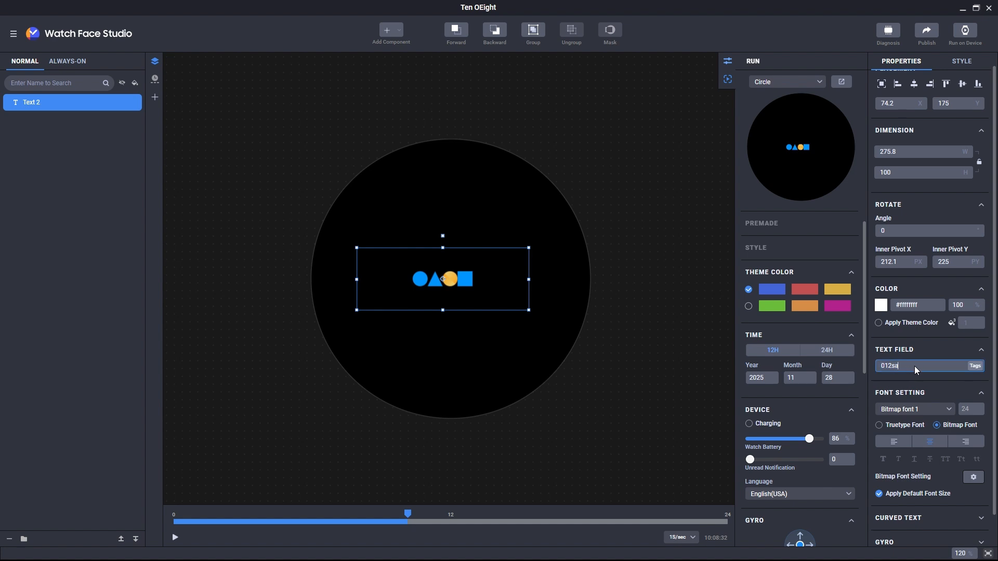
key("Return")
Review which digits have images assigned in the bitmap font settings, leaving without changes.
left_click(916, 364)
left_click(973, 478)
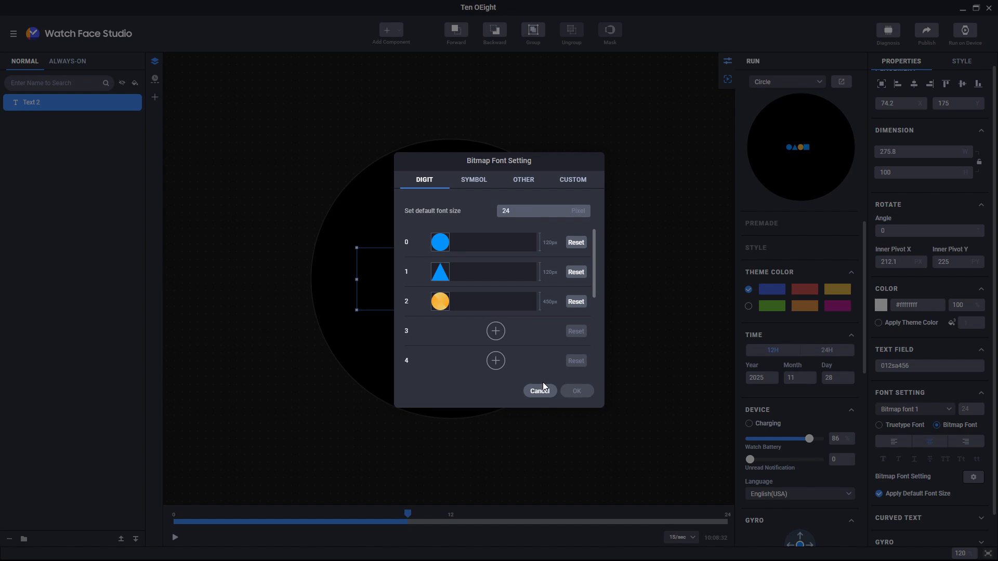
left_click(542, 386)
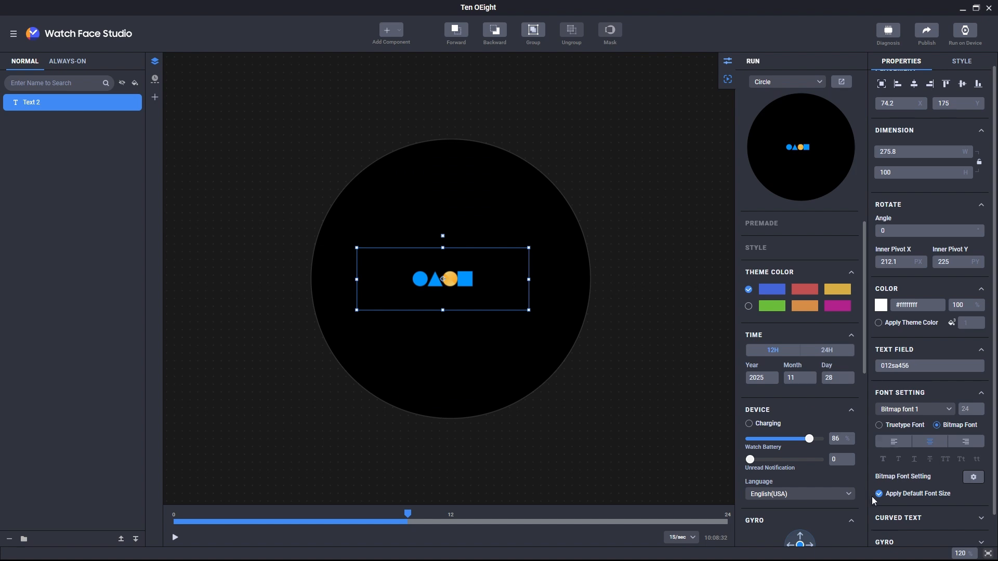
Turn off the default font size for the text and set its bitmap font size to 42.
left_click(931, 494)
scroll(965, 410, "up", 20)
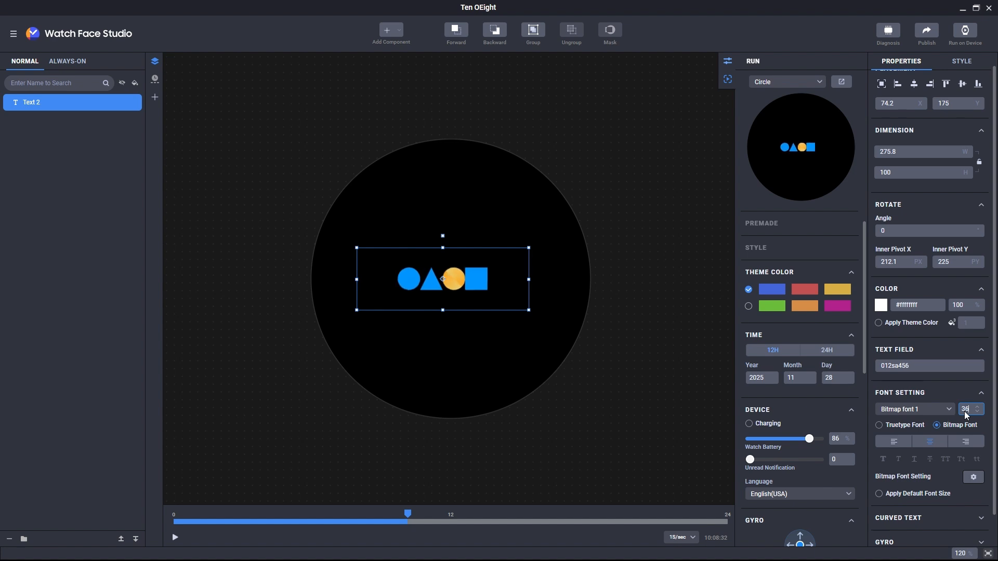
scroll(965, 411, "down", 5)
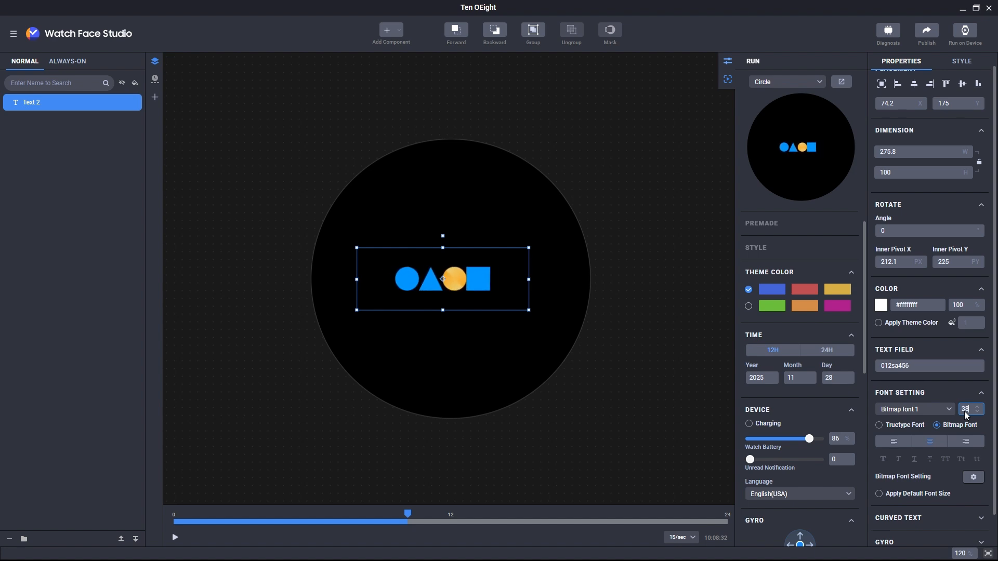
left_click(936, 398)
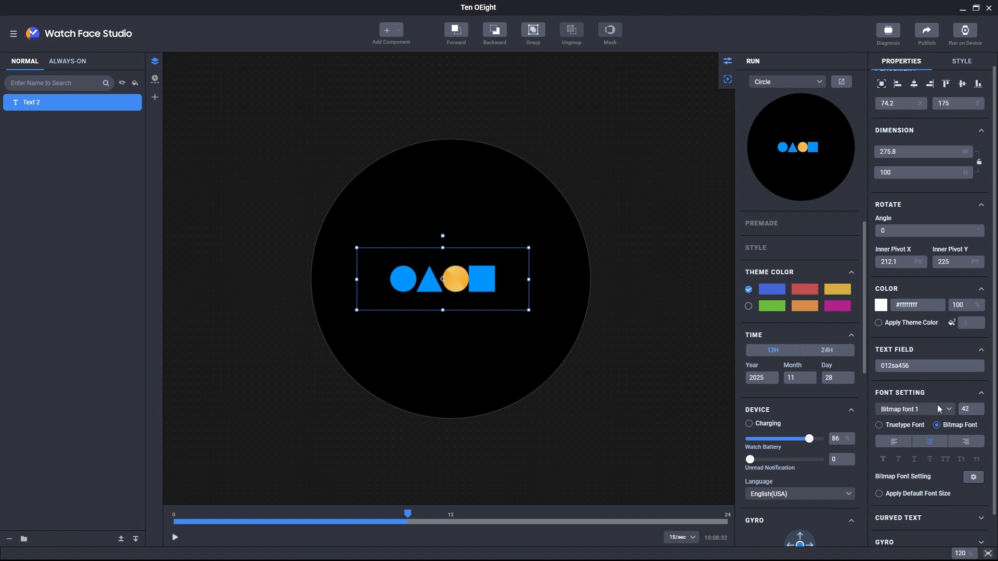
Add a new bitmap font and assign img_0.png to its digit 0.
left_click(948, 410)
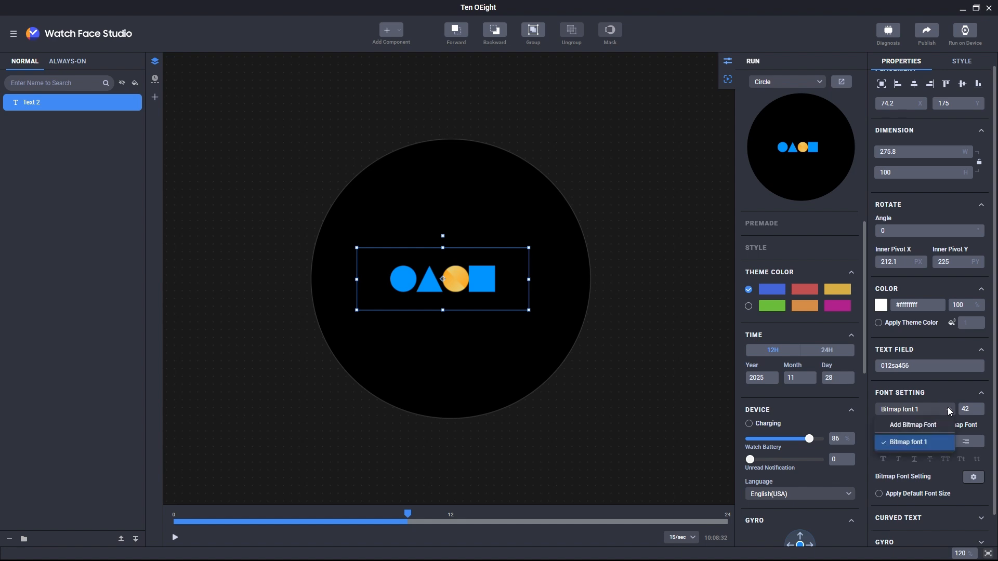
left_click(931, 426)
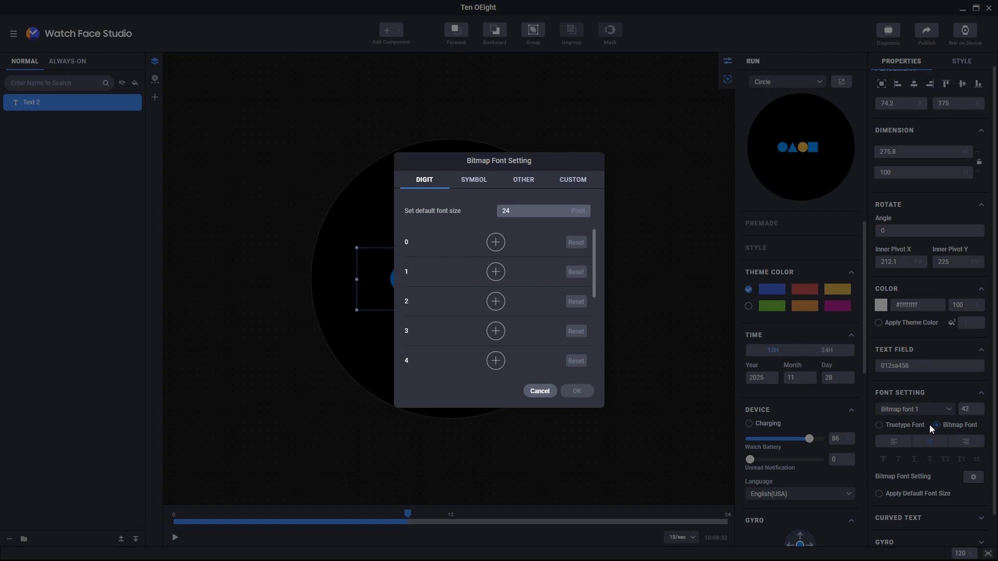
left_click(500, 249)
left_click(127, 86)
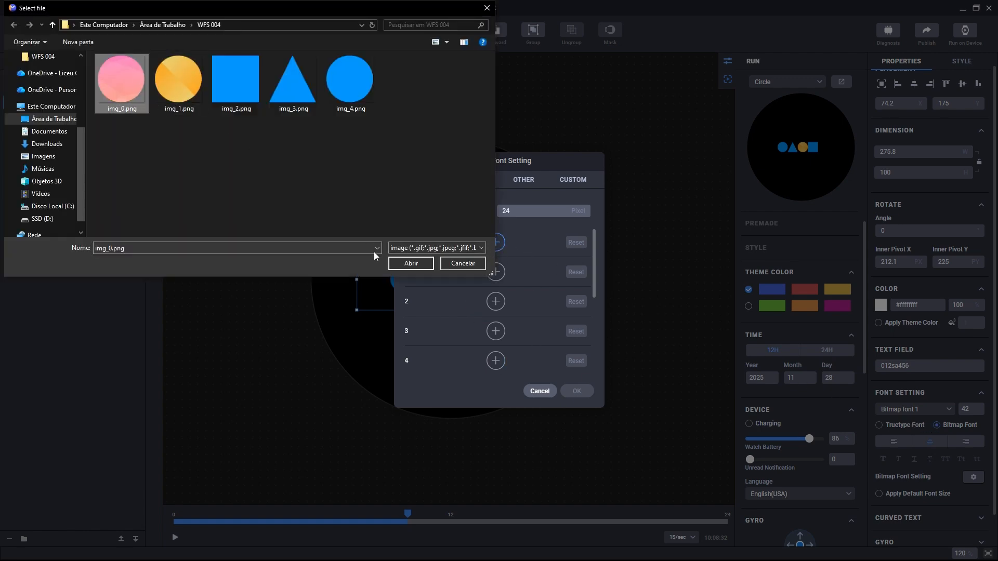
left_click(408, 262)
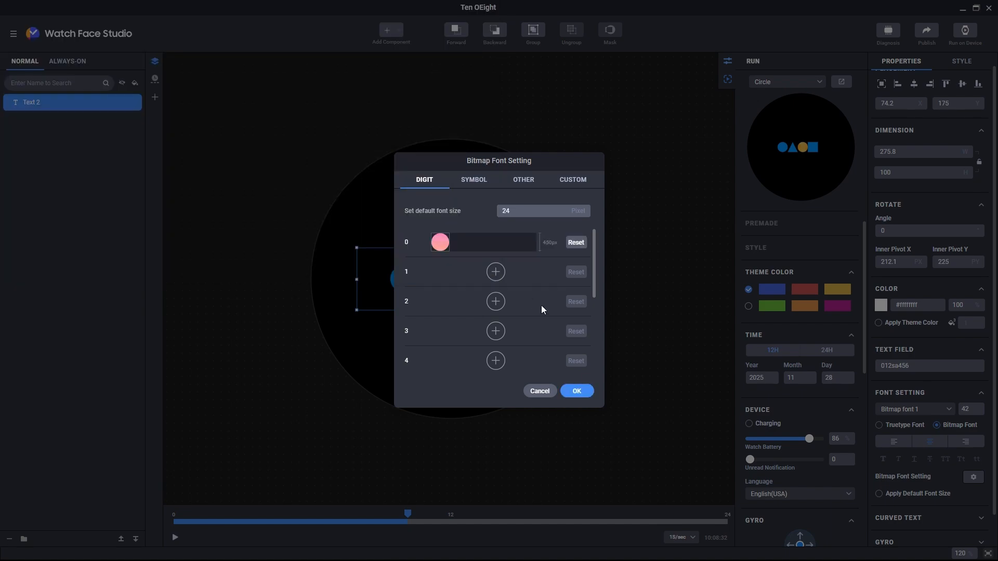
Save the new bitmap font as "My bitmap font" and switch the text back to Bitmap font 1.
left_click(576, 392)
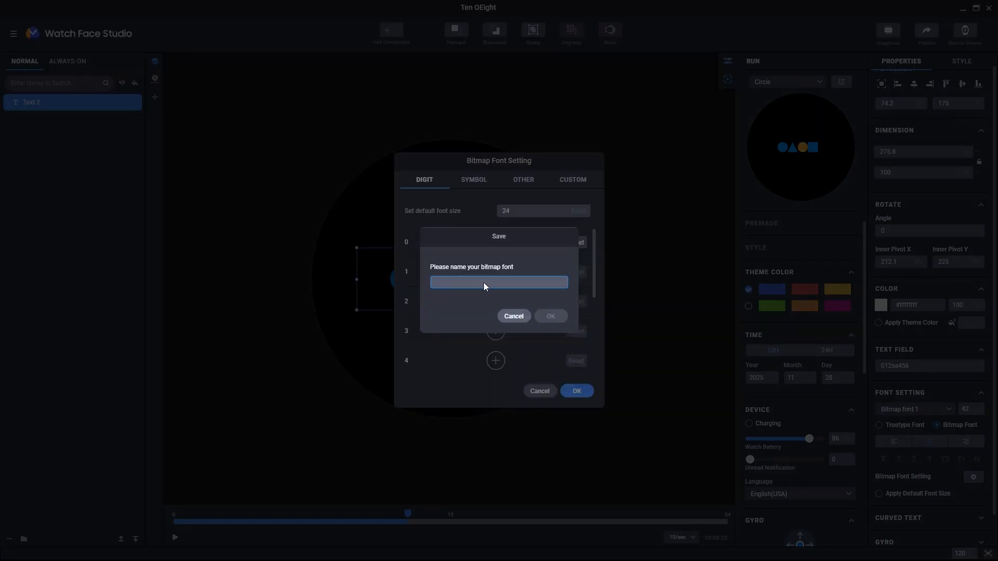
type("My b")
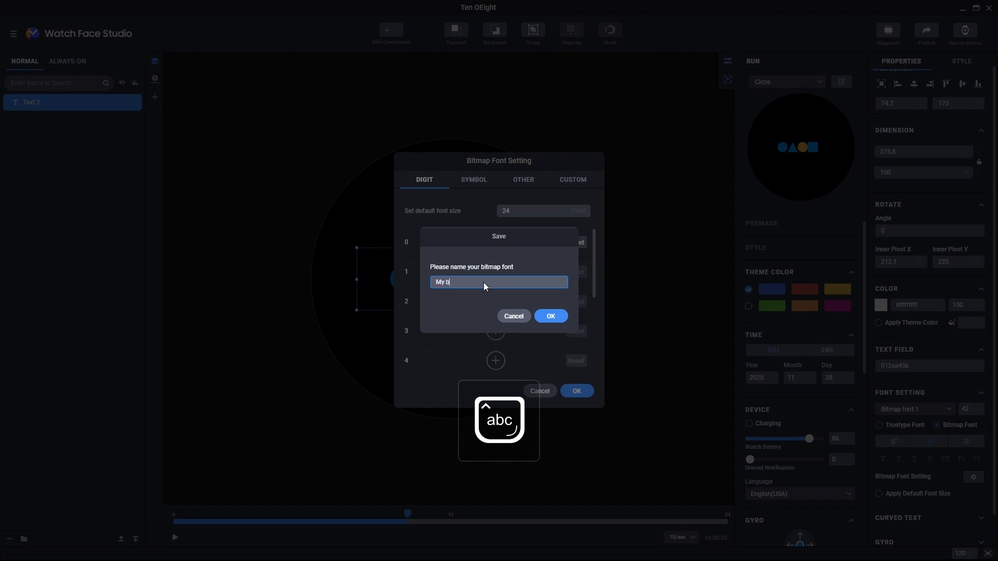
type("itmap font")
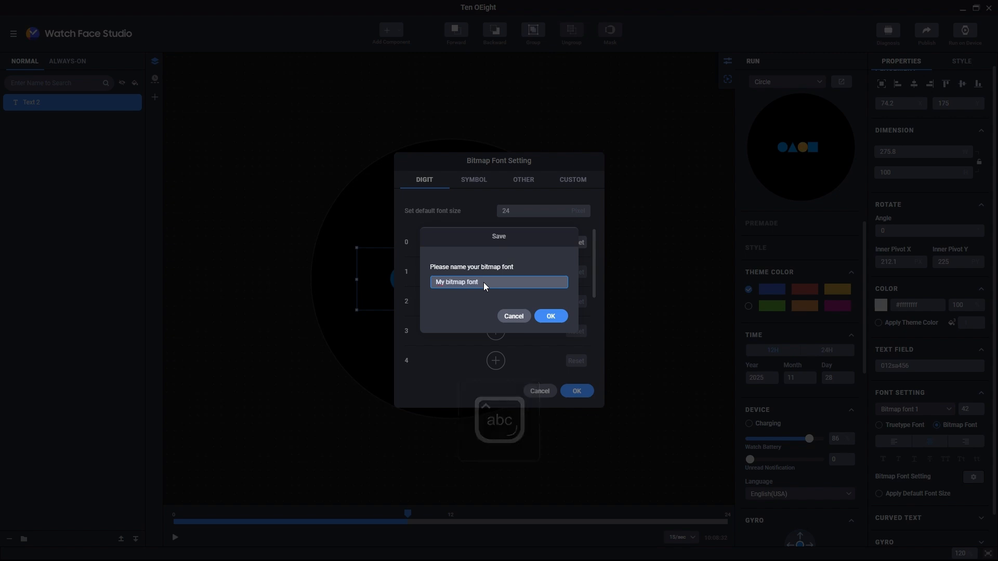
left_click(551, 317)
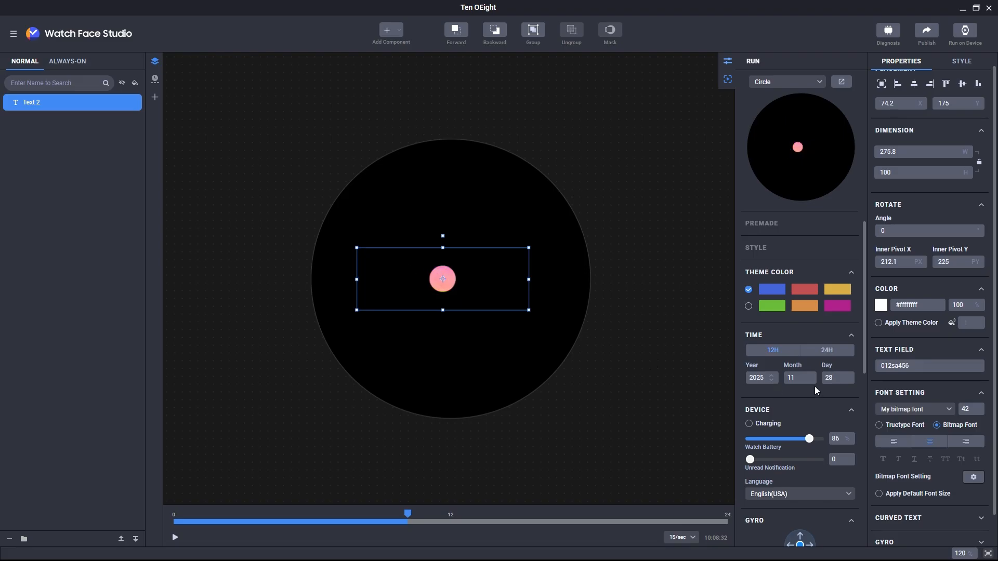
left_click(934, 409)
left_click(919, 434)
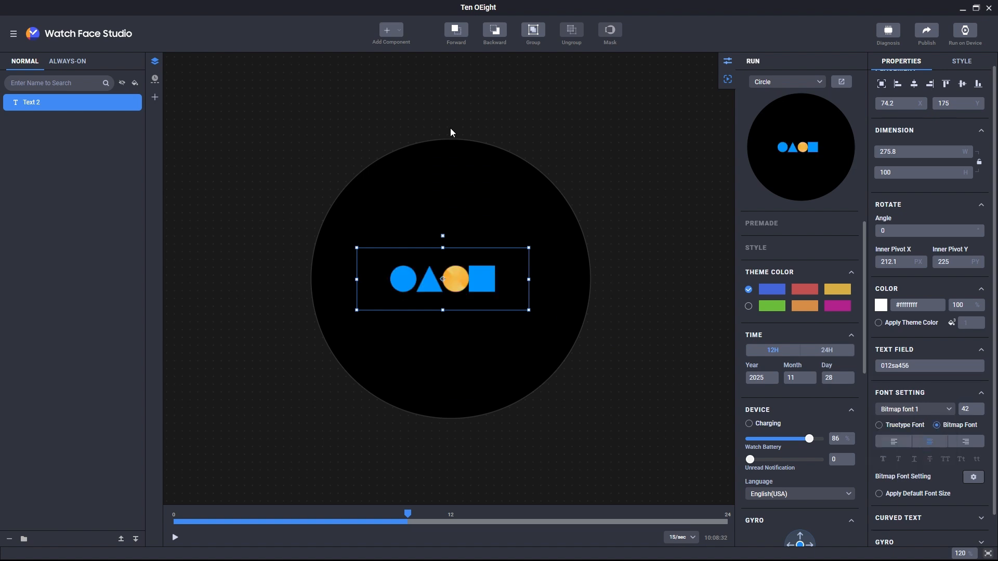
Add a new text component and move it above the bitmap shapes, to about X 145, Y 55.8.
left_click(394, 31)
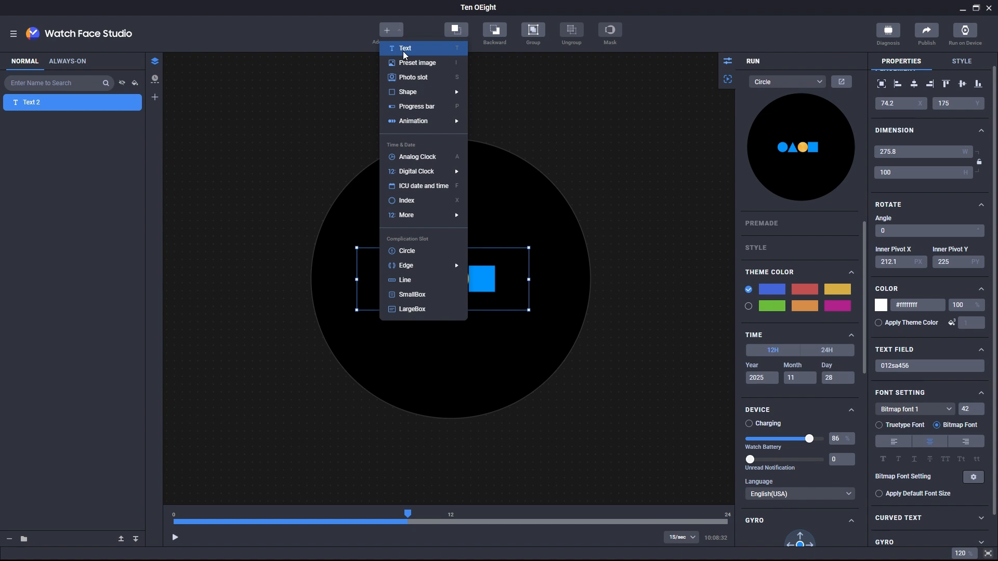
left_click(403, 51)
left_click_drag(457, 283, 454, 208)
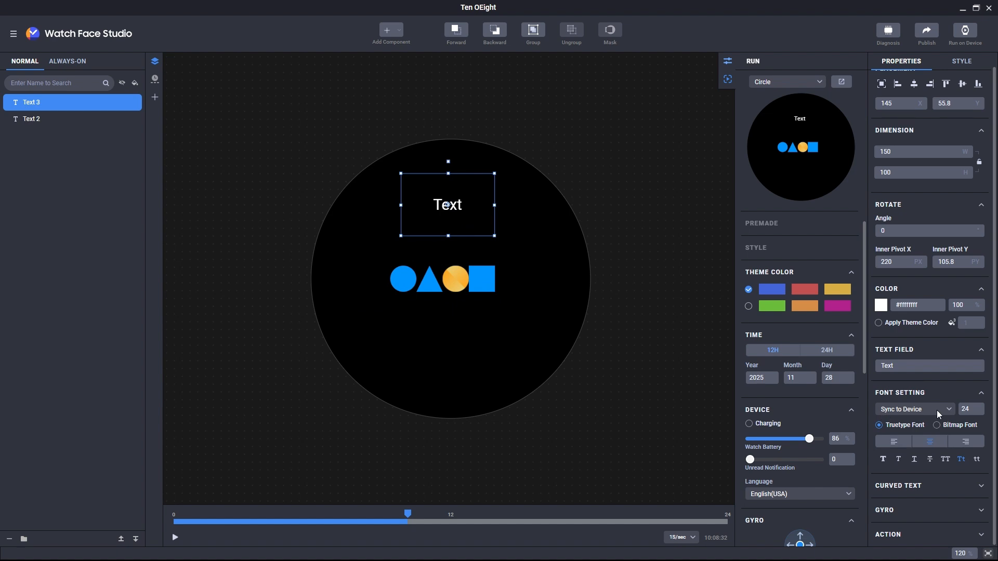
Set the project's default font mapping to Fredoka-Medium and its default bitmap font to My bitmap font.
left_click(14, 34)
mouse_move(25, 85)
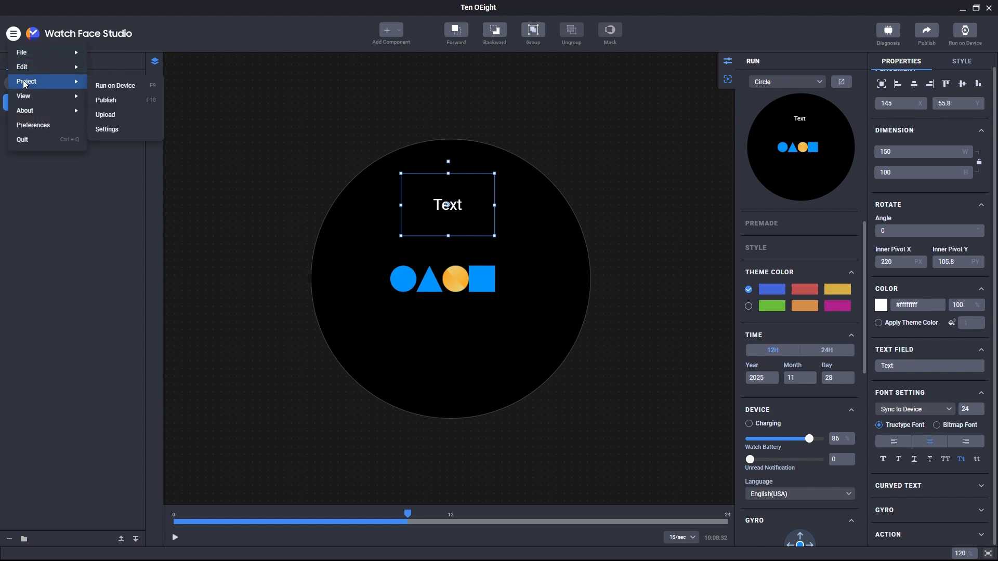
left_click(114, 130)
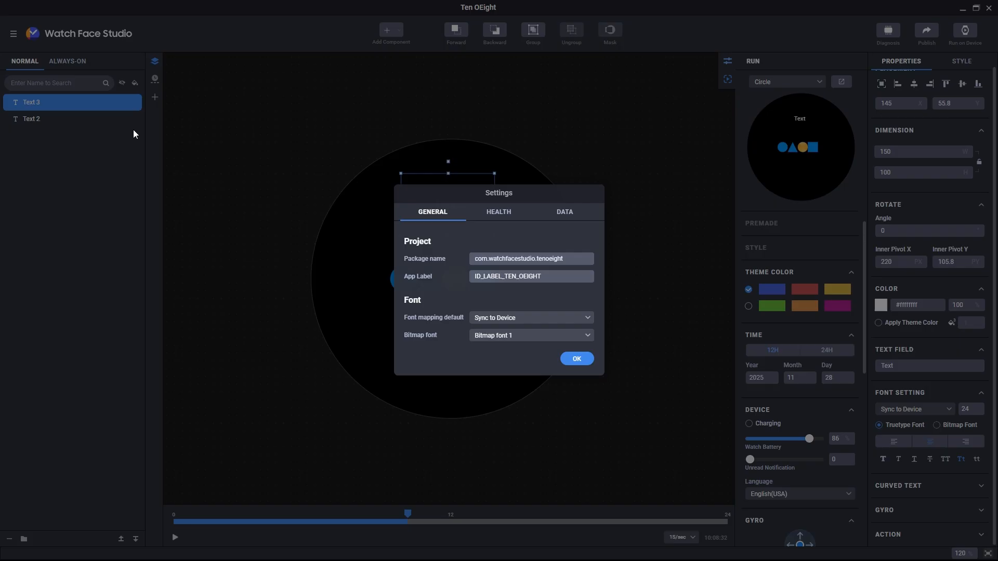
left_click(532, 318)
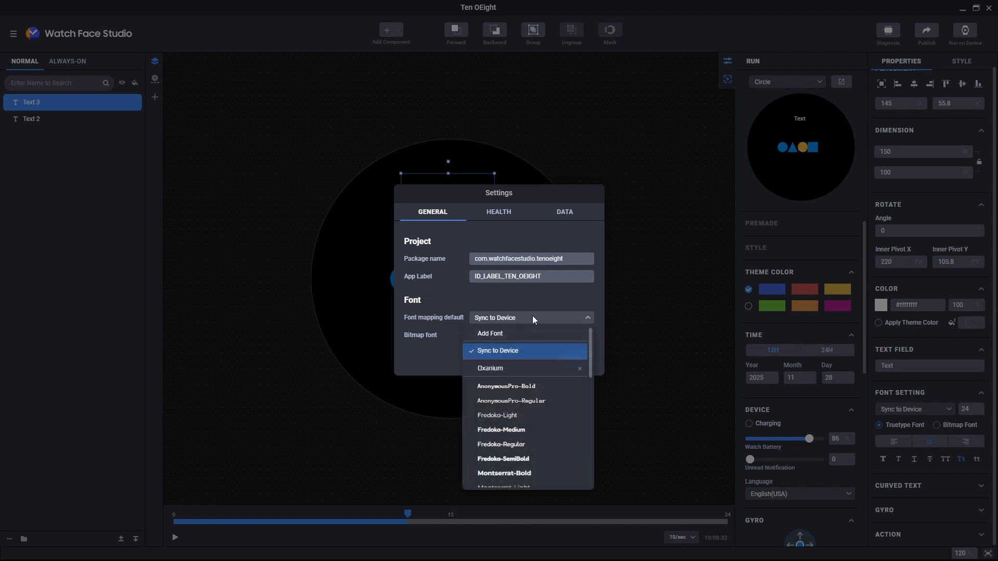
left_click(524, 428)
left_click(514, 338)
left_click(507, 380)
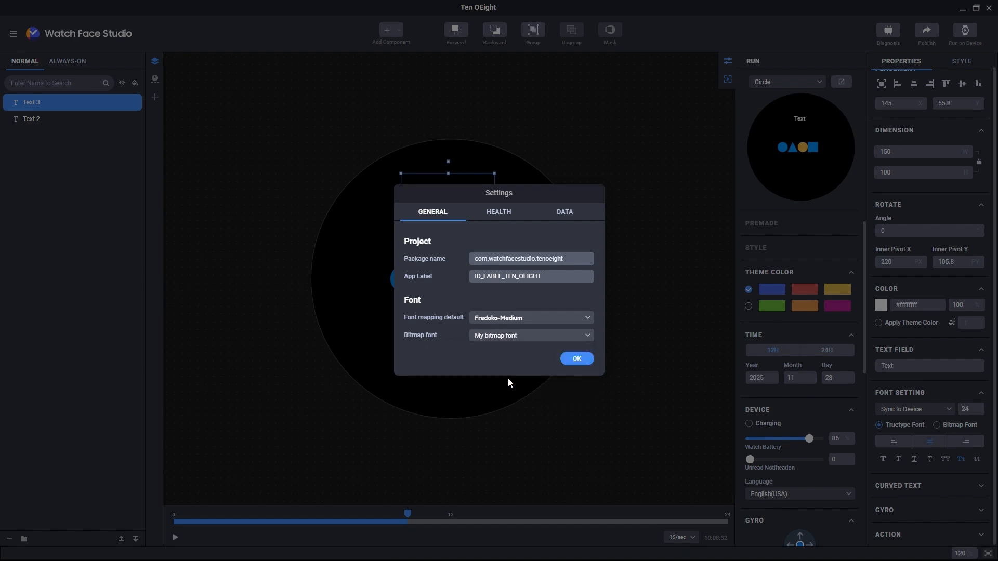
left_click(573, 360)
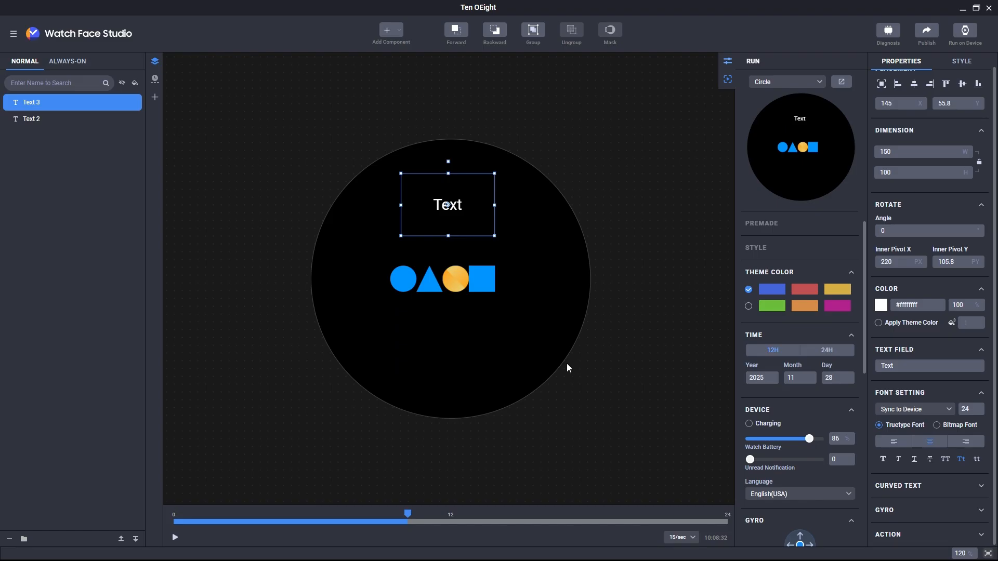
Add a new text component and move it below the bitmap shapes, to about X 155.8, Y 269.2.
left_click(390, 30)
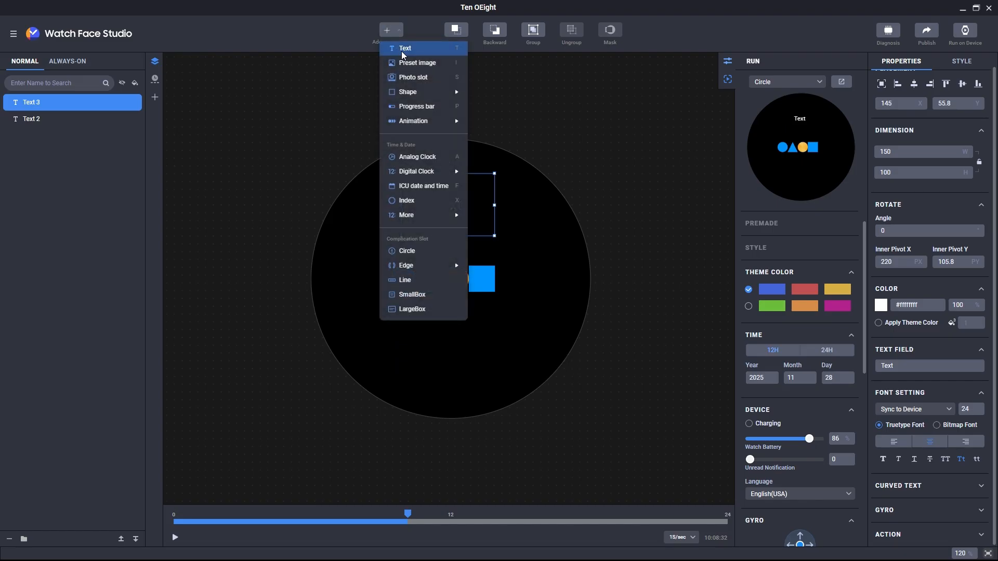
left_click(403, 48)
left_click_drag(457, 288, 461, 346)
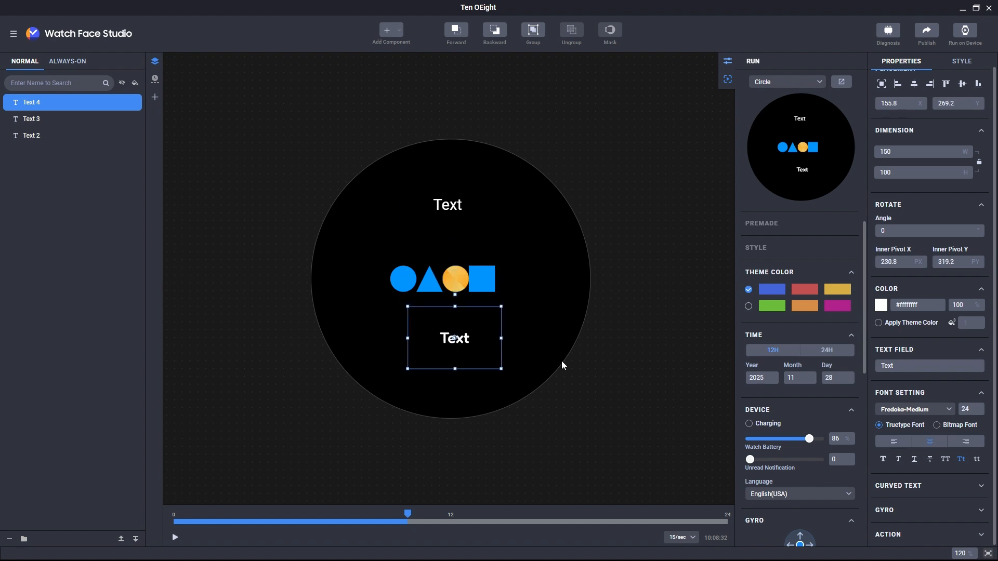
Switch the lower text, and likewise the upper text, to Bitmap Font and back to Truetype Font.
left_click(935, 423)
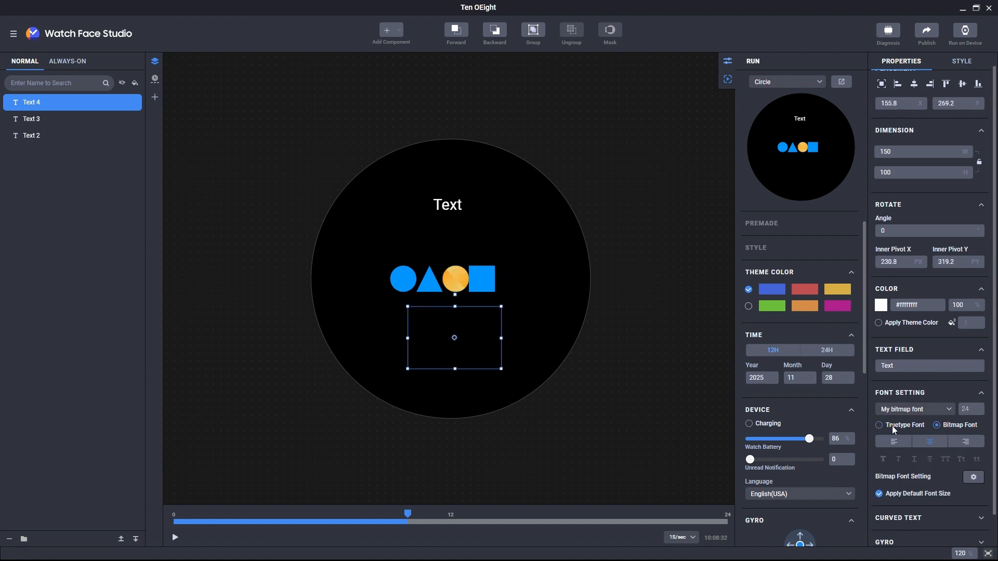
left_click(892, 426)
left_click(447, 204)
left_click(935, 424)
left_click(892, 425)
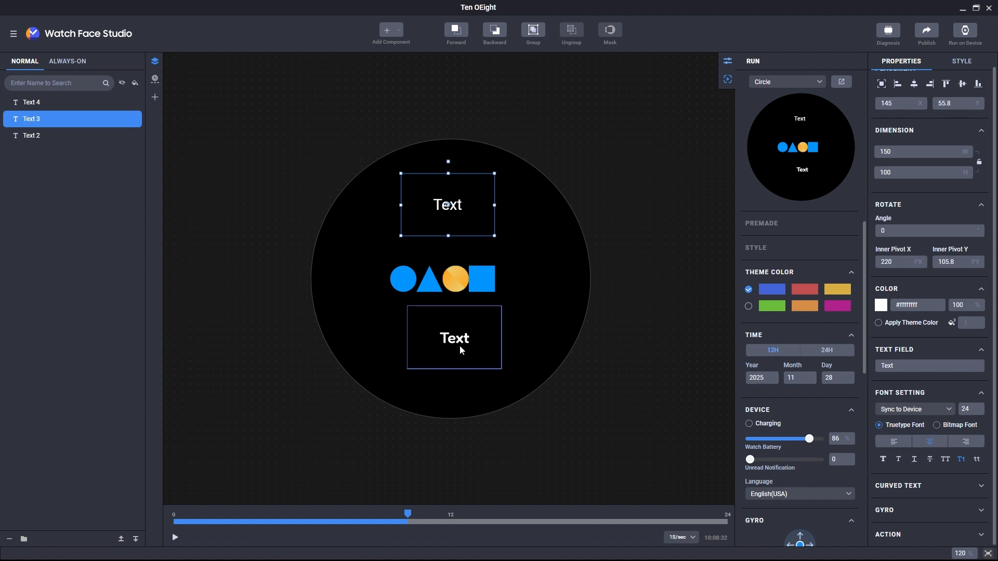
Open the project settings and examine the default font list's added Oxanium font and the bitmap font list.
left_click(14, 34)
mouse_move(31, 81)
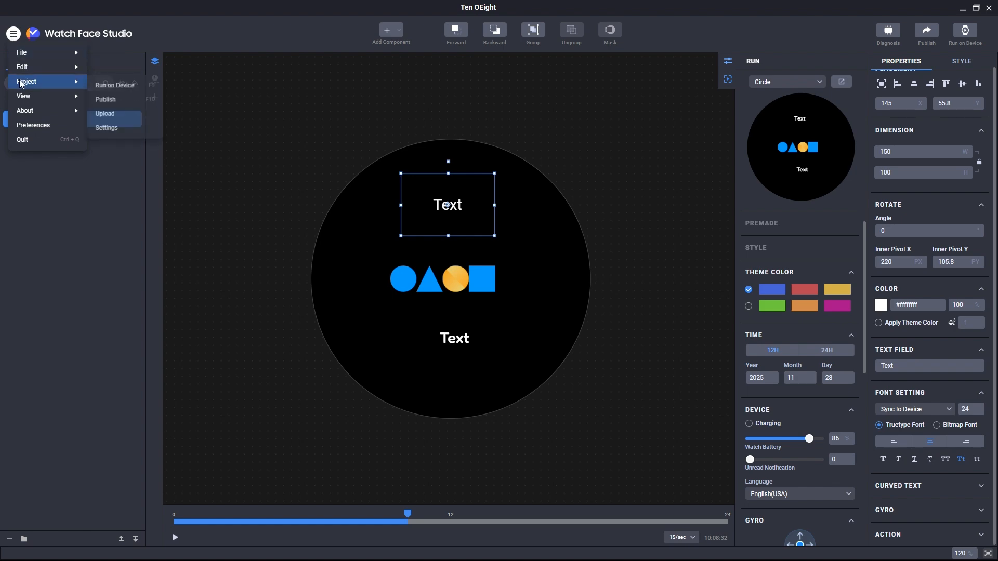
left_click(110, 129)
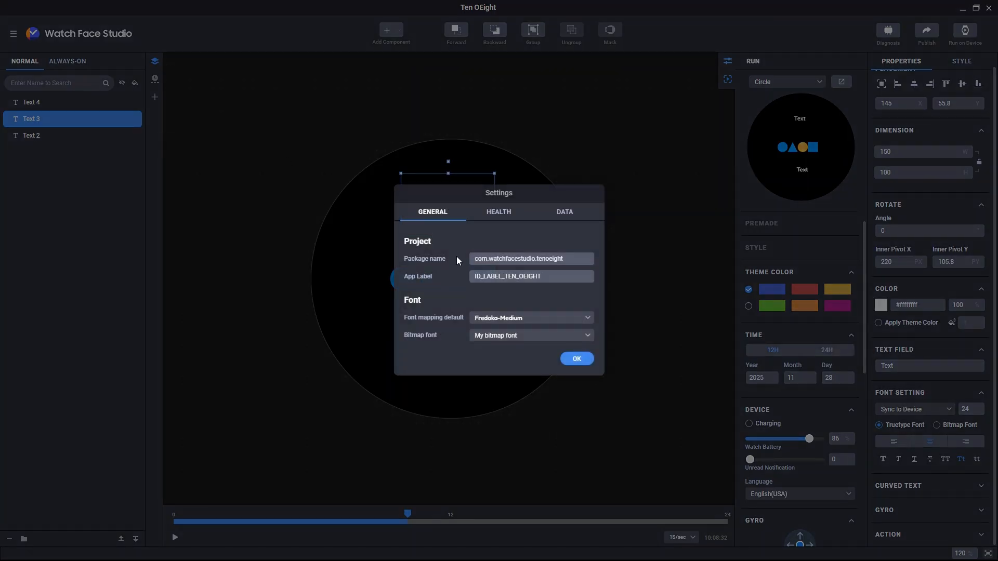
left_click(532, 321)
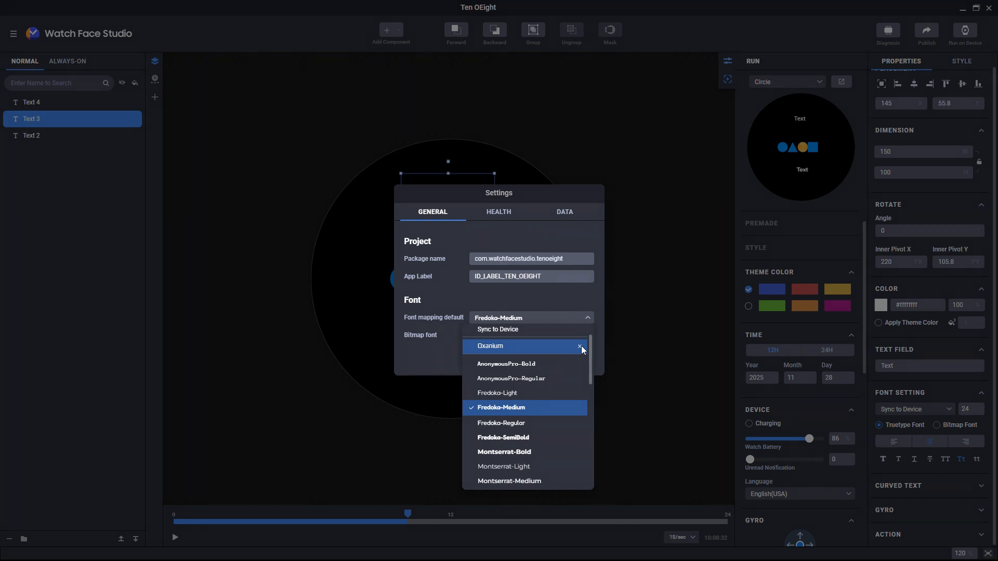
left_click(580, 347)
left_click(573, 306)
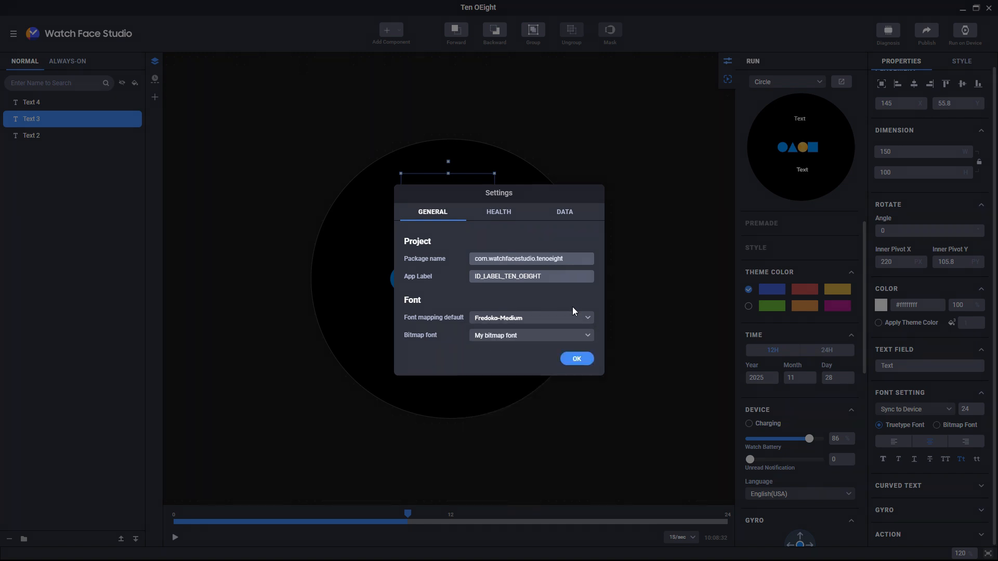
left_click(550, 335)
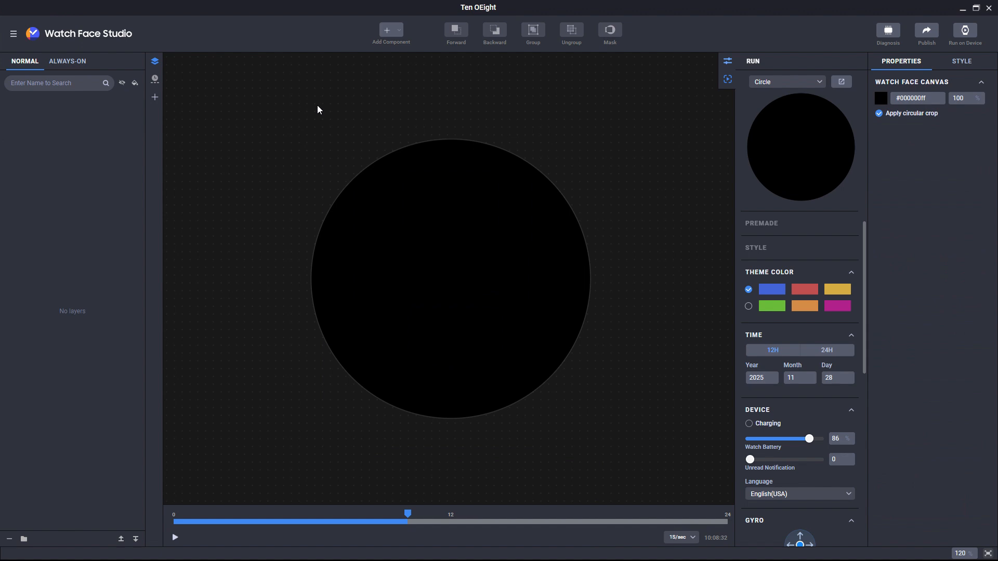
Add a text component to the empty canvas and change its text to "A long text".
left_click(392, 32)
left_click(421, 49)
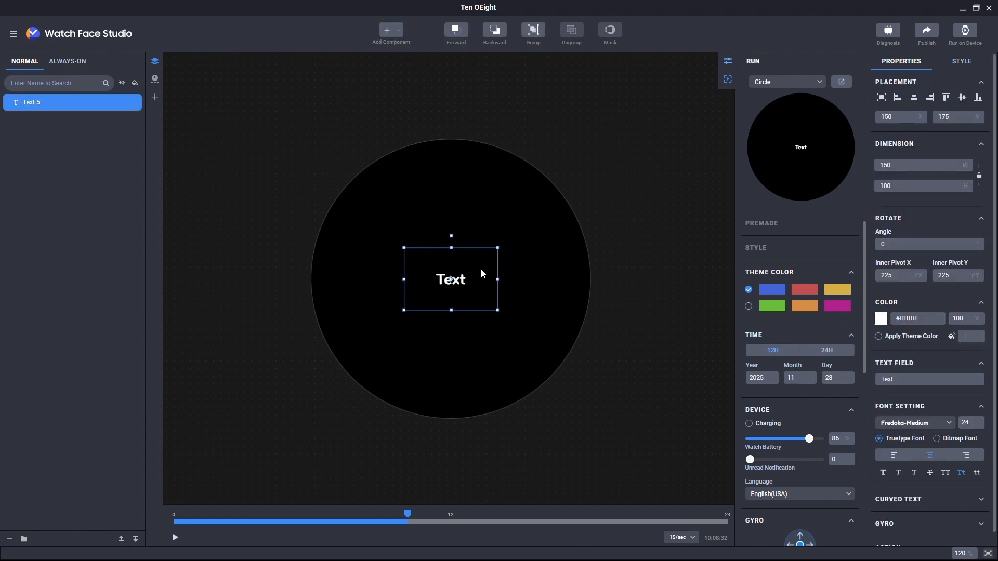
double_click(905, 379)
type("A long text")
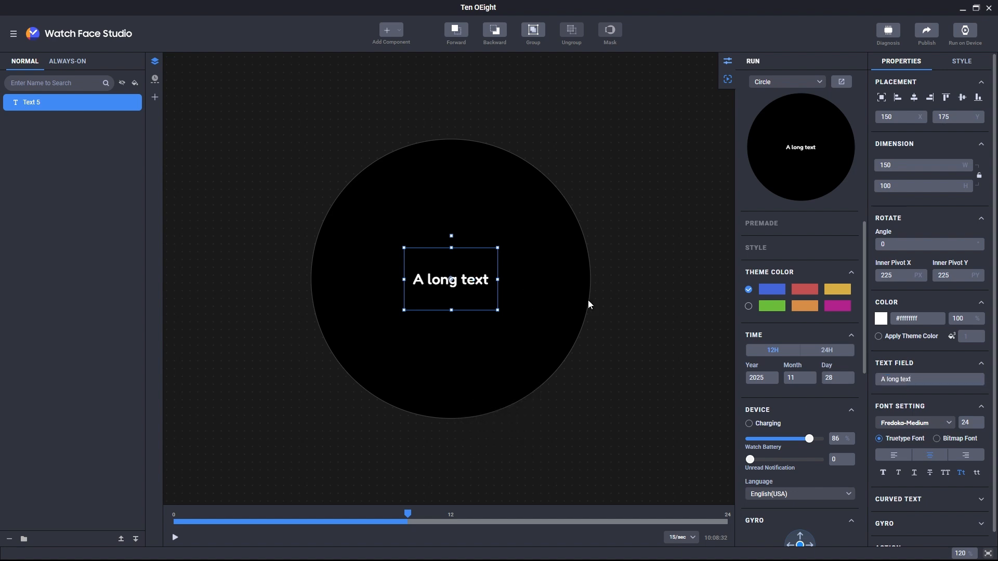
Apply Curved-Text to the "A long text" component.
scroll(963, 348, "down", 1)
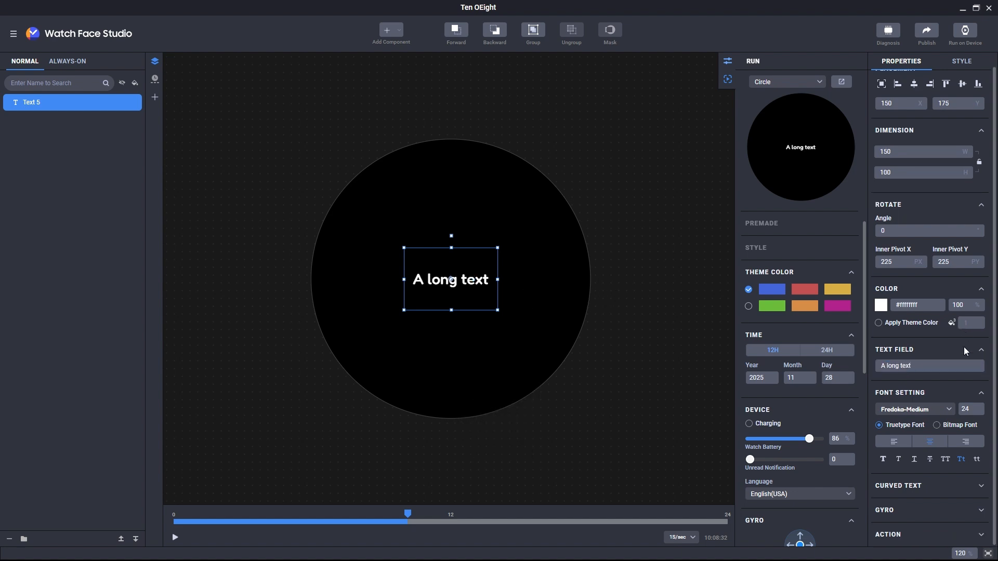
left_click(981, 487)
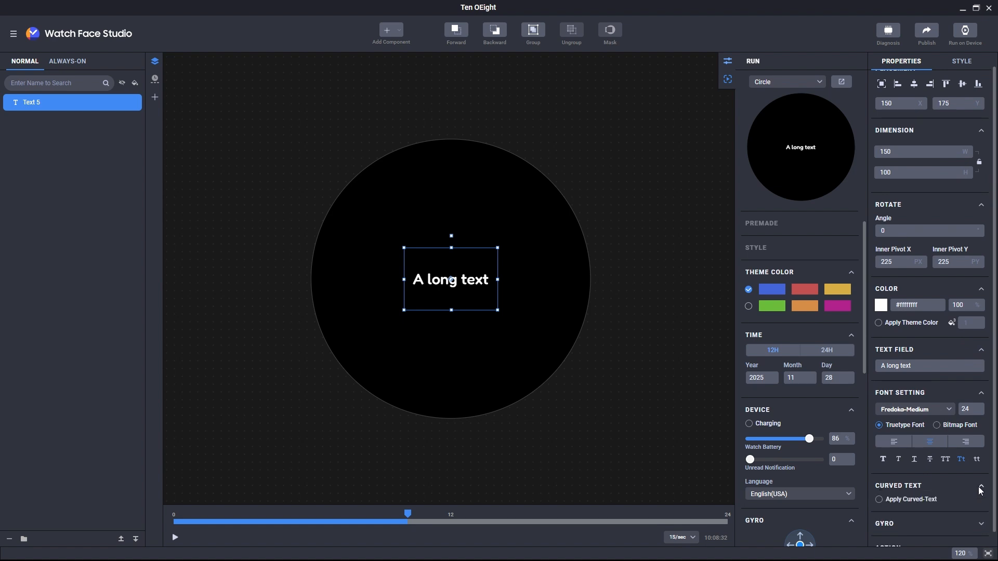
scroll(961, 476, "down", 1)
left_click(922, 487)
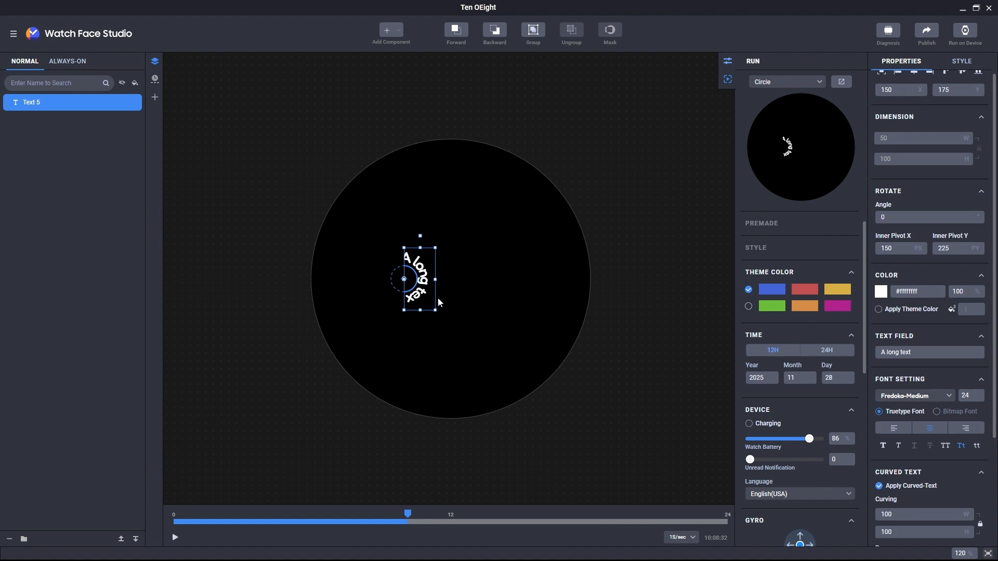
scroll(890, 371, "down", 3)
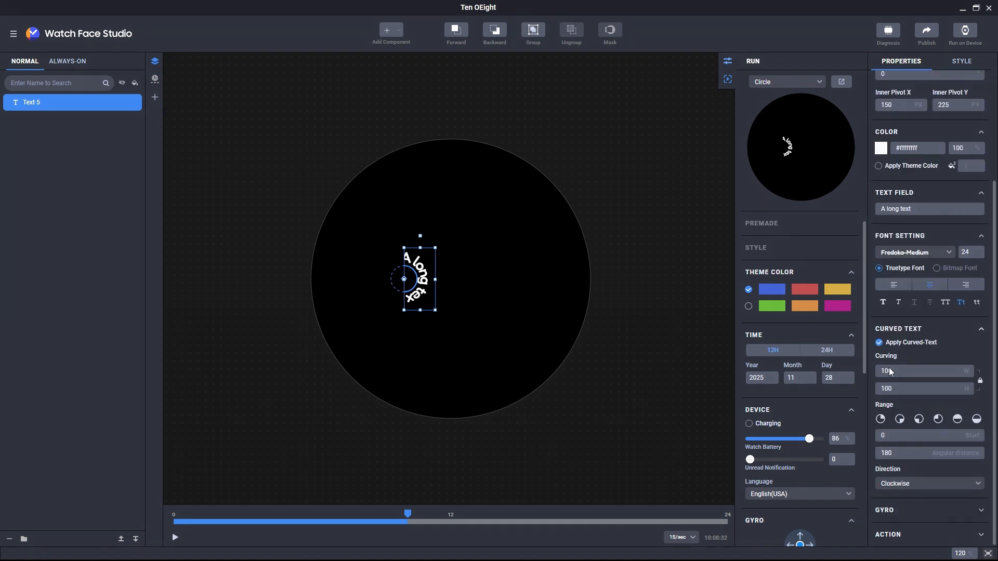
Add a rectangle shape and set its dimensions to 200 by 200.
left_click(402, 33)
mouse_move(436, 92)
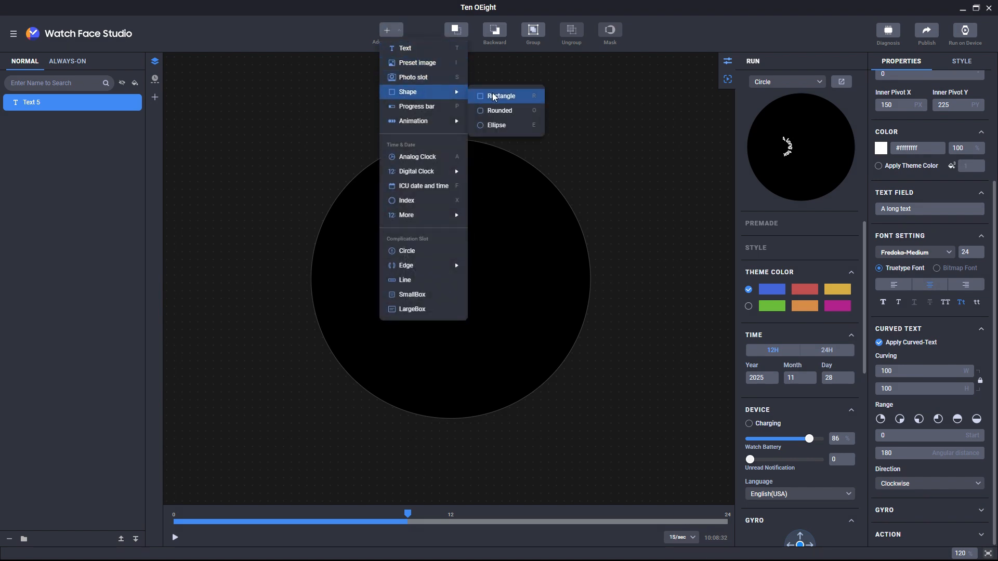
left_click(495, 97)
left_click(891, 164)
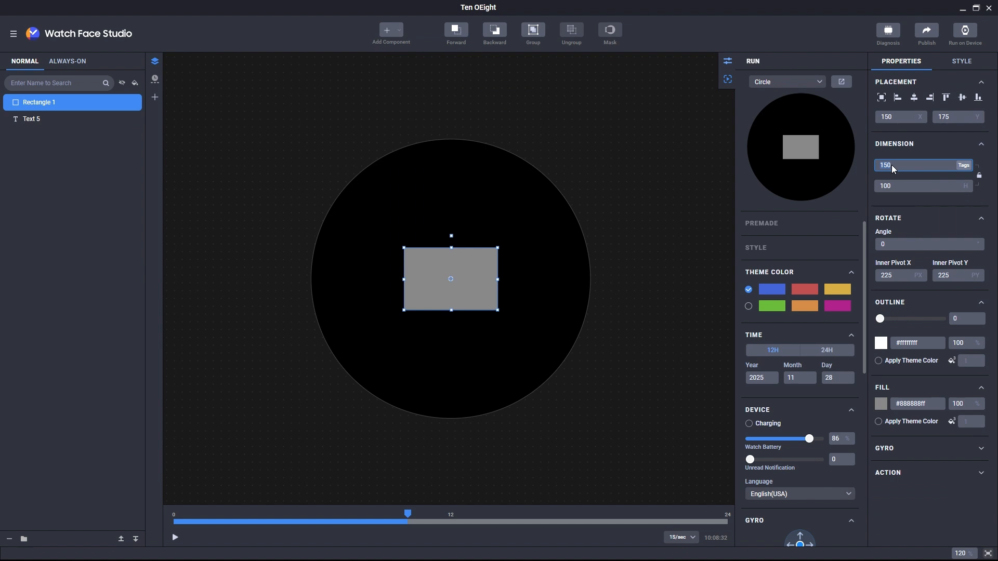
type("200")
left_click(902, 190)
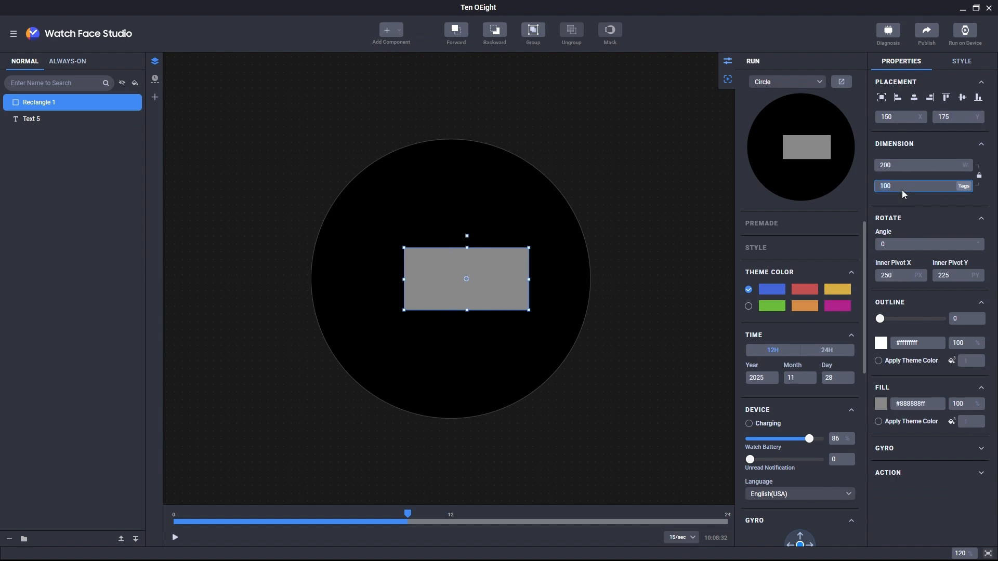
type("200")
key("Return")
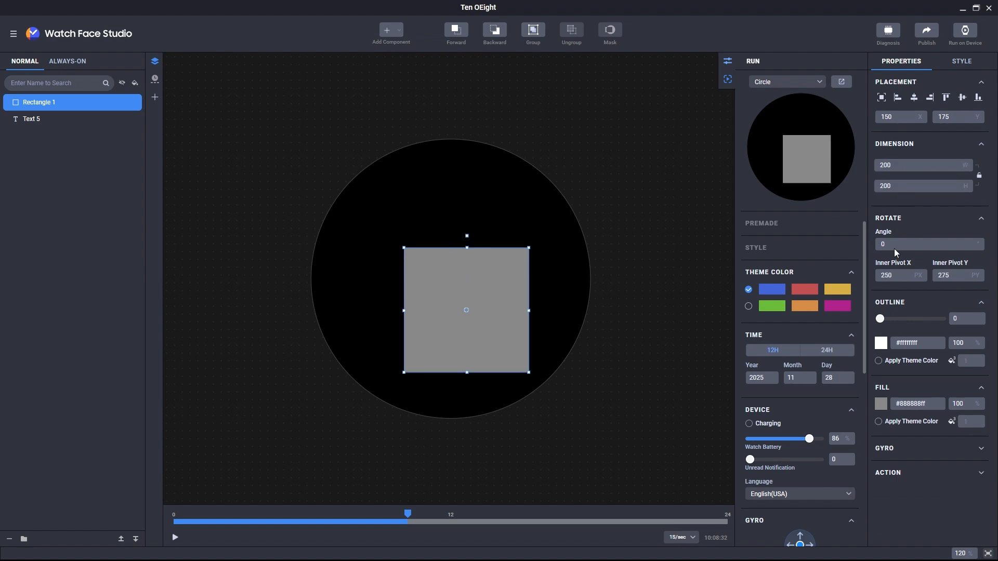
Fill the rectangle with dark grey #333333 and move it to about X 131.7, Y 120.
left_click(881, 404)
left_click_drag(737, 231, 732, 239)
left_click(852, 400)
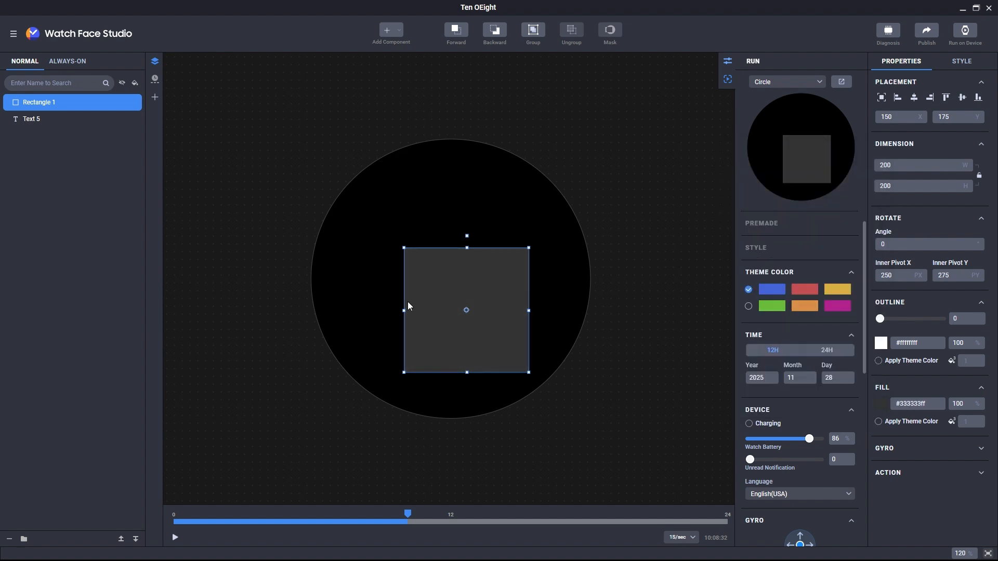
left_click_drag(443, 320, 432, 285)
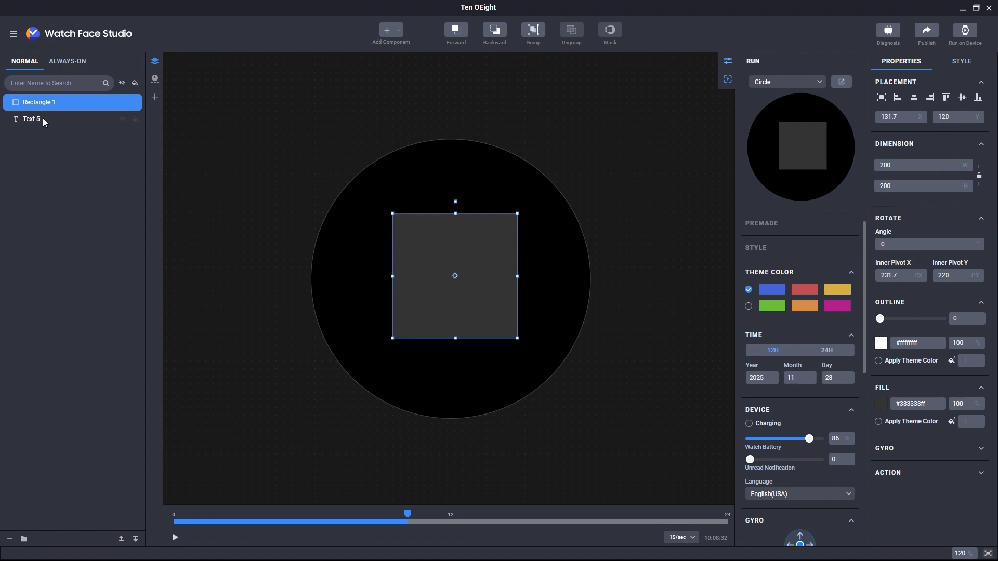
Bring the text layer above the rectangle and set its curving width and height to 200.
left_click_drag(43, 118, 47, 99)
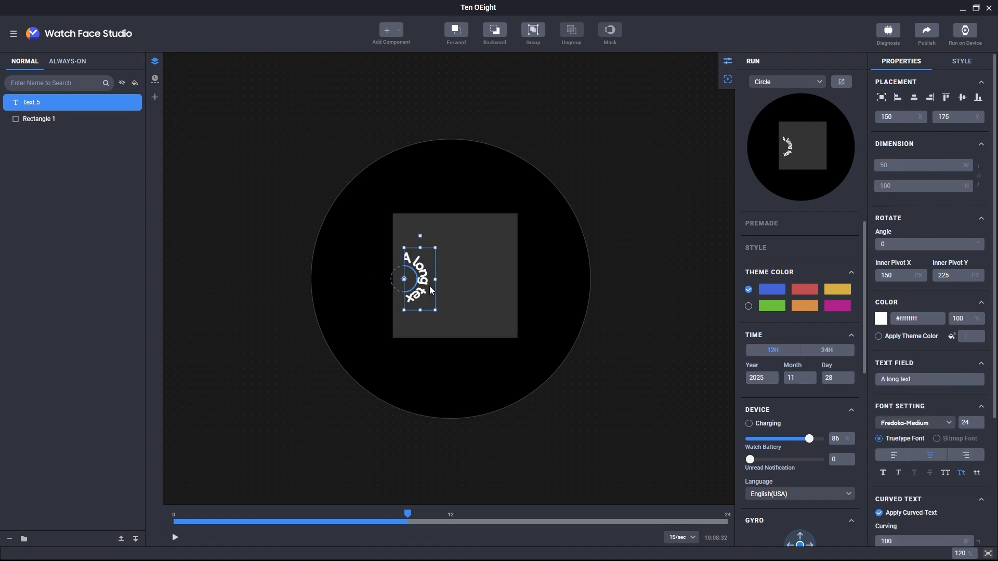
scroll(934, 322, "down", 3)
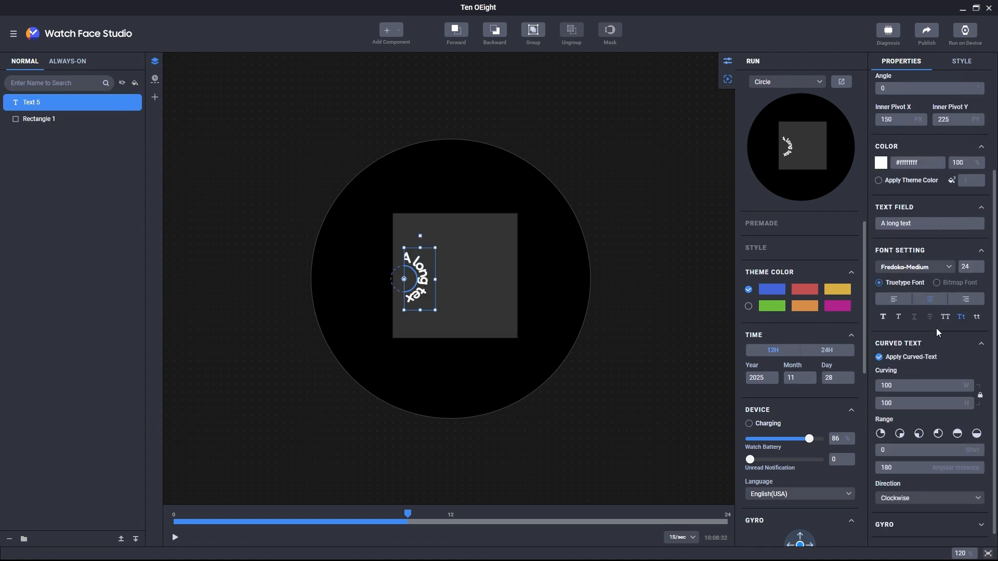
left_click(911, 384)
left_click(910, 402)
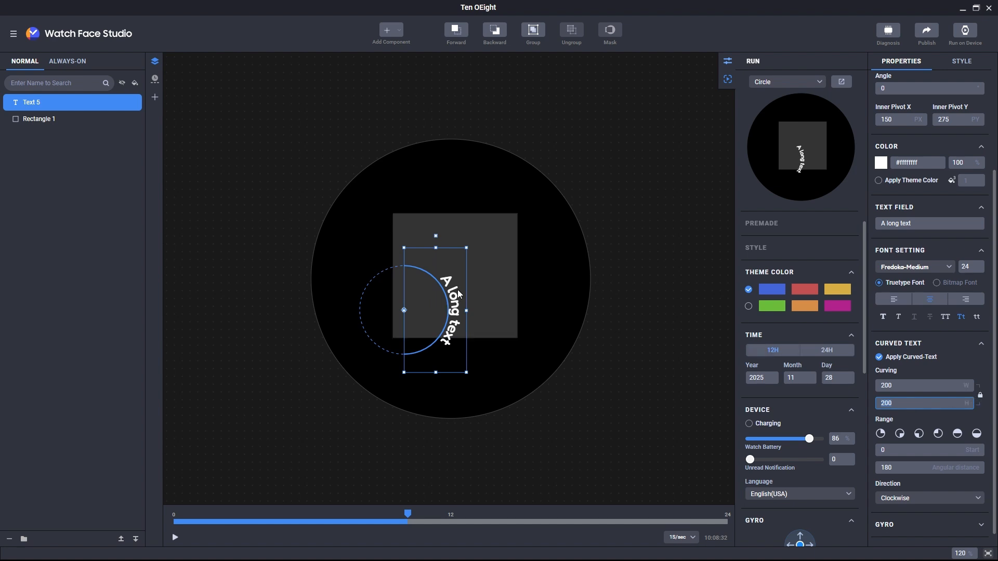
Align the curved text and the rectangle with each other along their right and top edges.
left_click(440, 290)
left_click(498, 262, "shift")
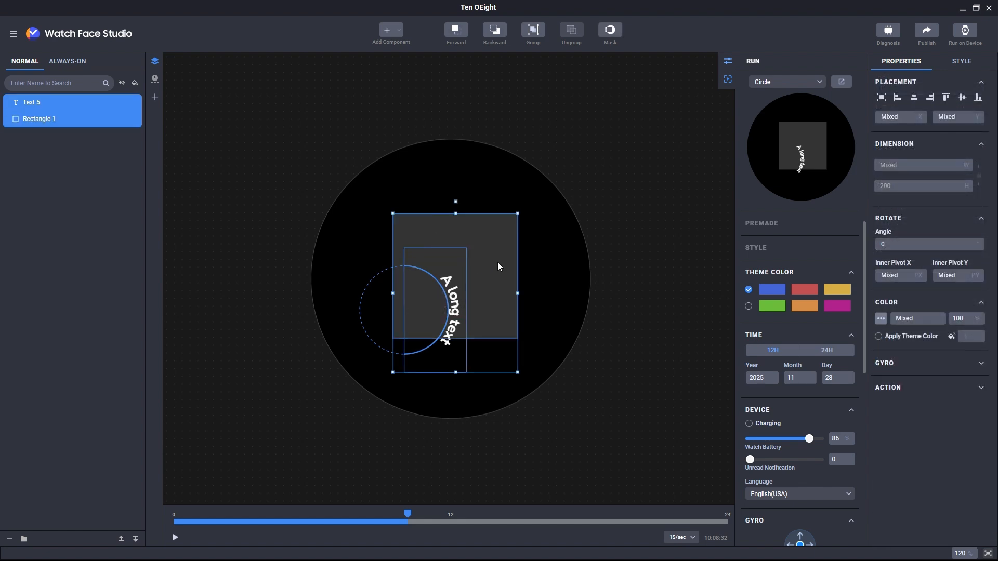
left_click(930, 98)
left_click(946, 97)
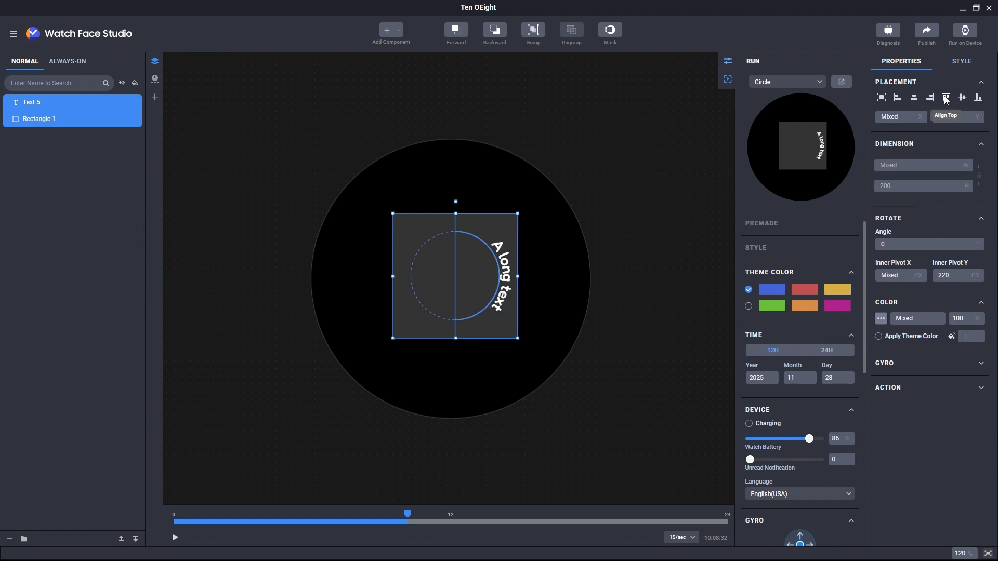
left_click(561, 305)
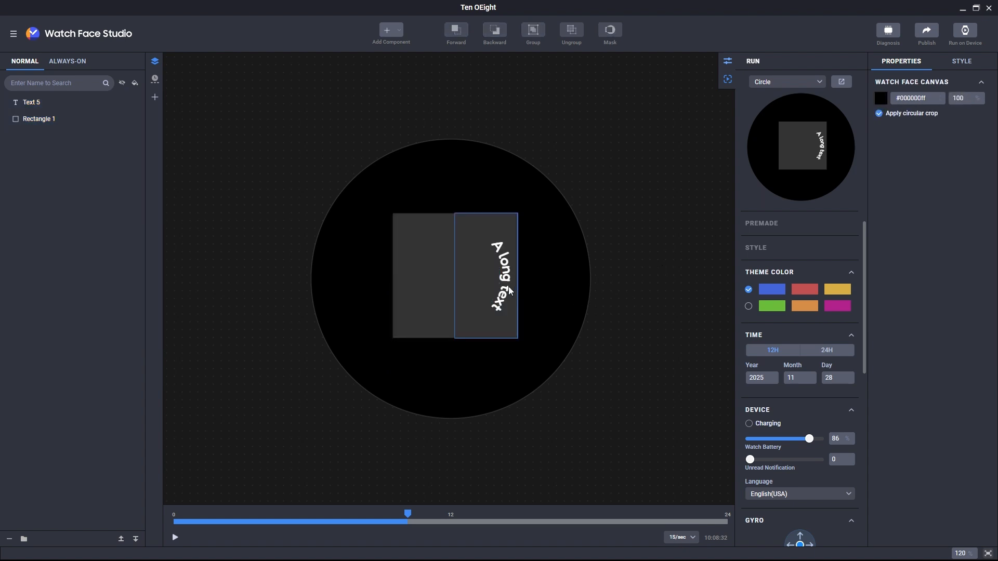
Reduce the curved text's font size to 1 and raise it in single steps to 29.
left_click(509, 286)
scroll(929, 391, "down", 3)
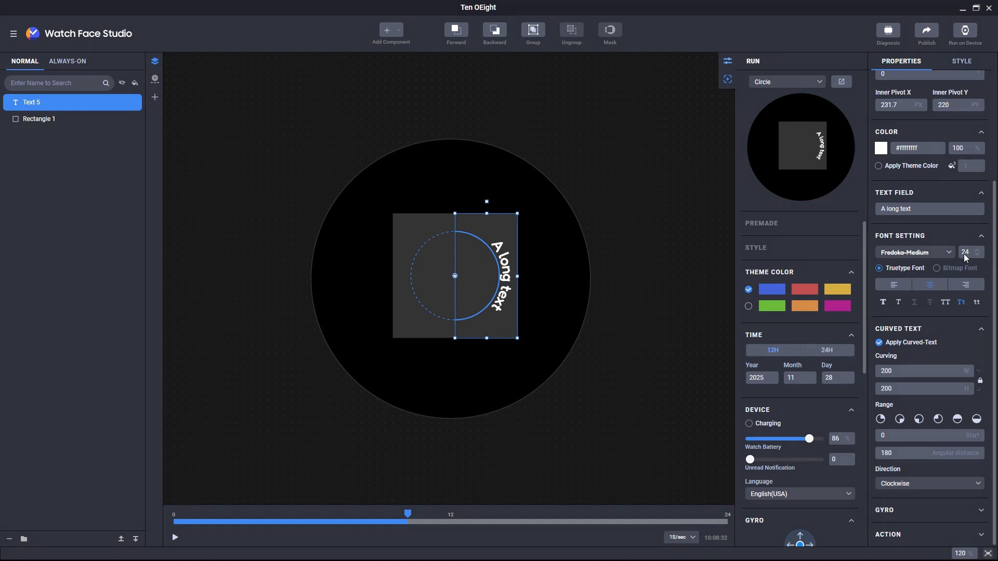
type("1")
key("Return")
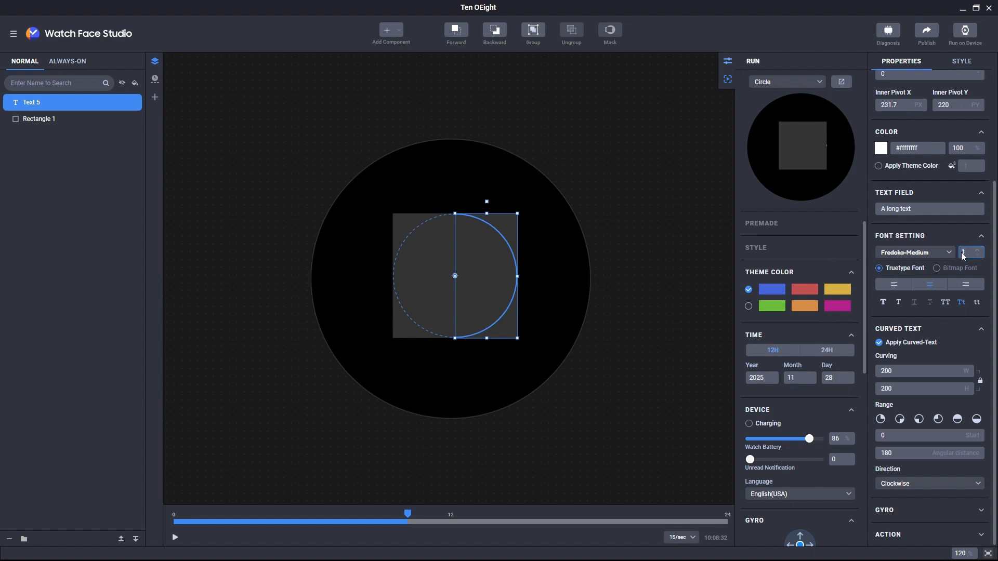
key("Up")
key("Up")
key("Up")
key("Up")
key("Up")
key("Up")
key("Up")
key("Up")
key("Up")
key("Up")
key("Up")
key("Up")
key("Up")
key("Up")
key("Up")
key("Up")
key("Up")
key("Up")
key("Up")
key("Up")
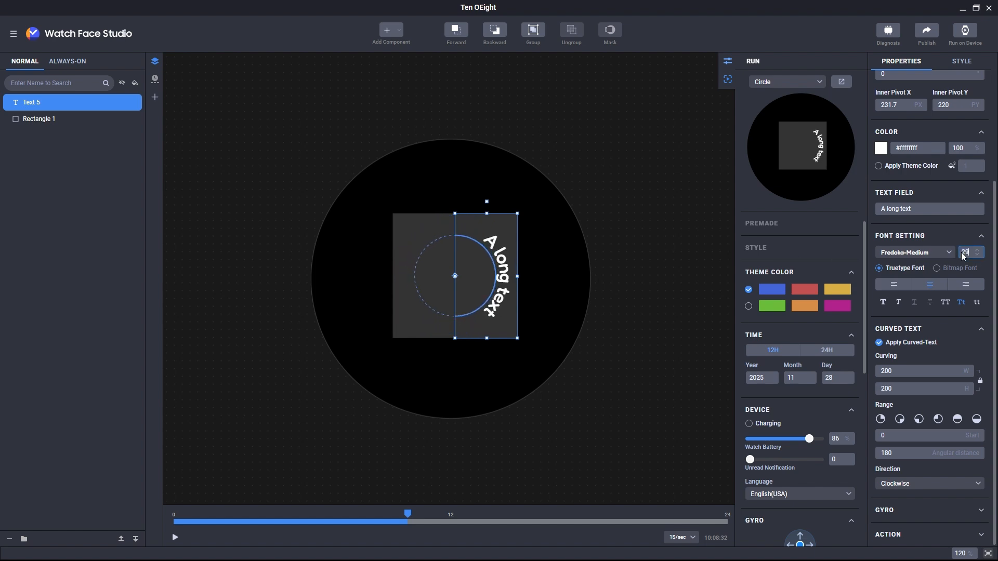
Raise the curved text's font size in single steps to 34 and lower it again to 22.
key("Up")
key("Up")
key("Up")
key("Up")
key("Up")
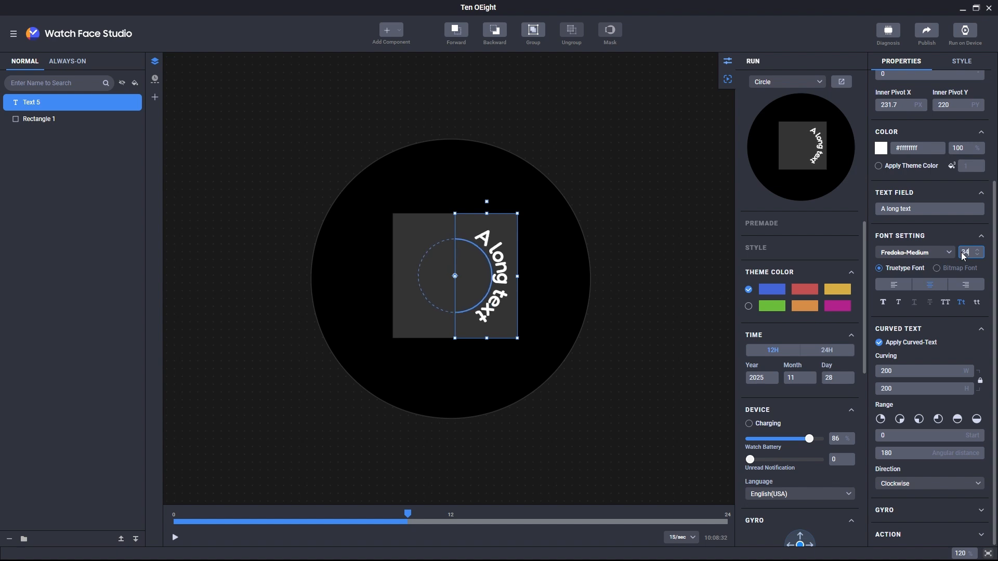
scroll(962, 252, "down", 12)
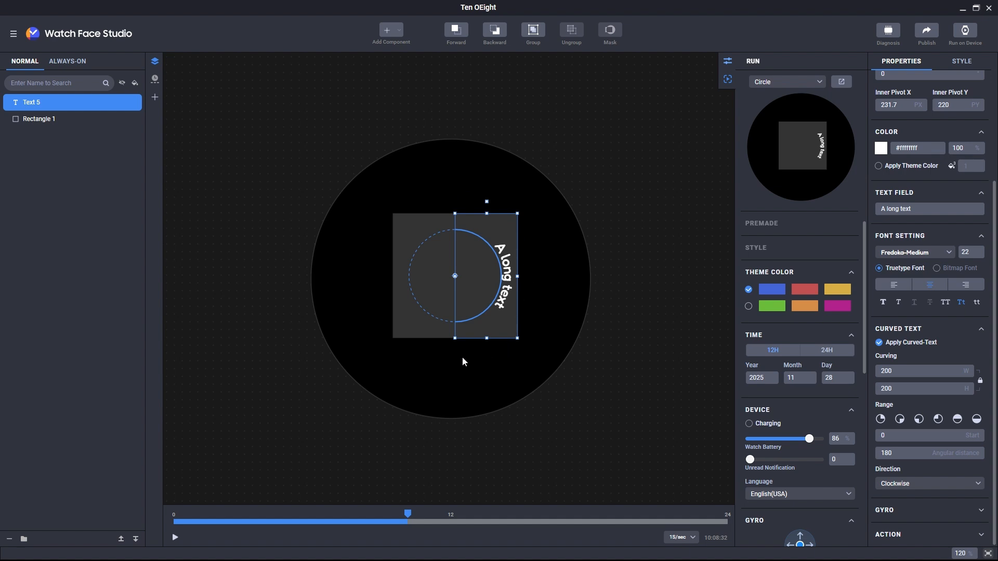
Set the curved text's range to an angular distance of 90 and a start of 20.
left_click(907, 453)
type("90")
key("Return")
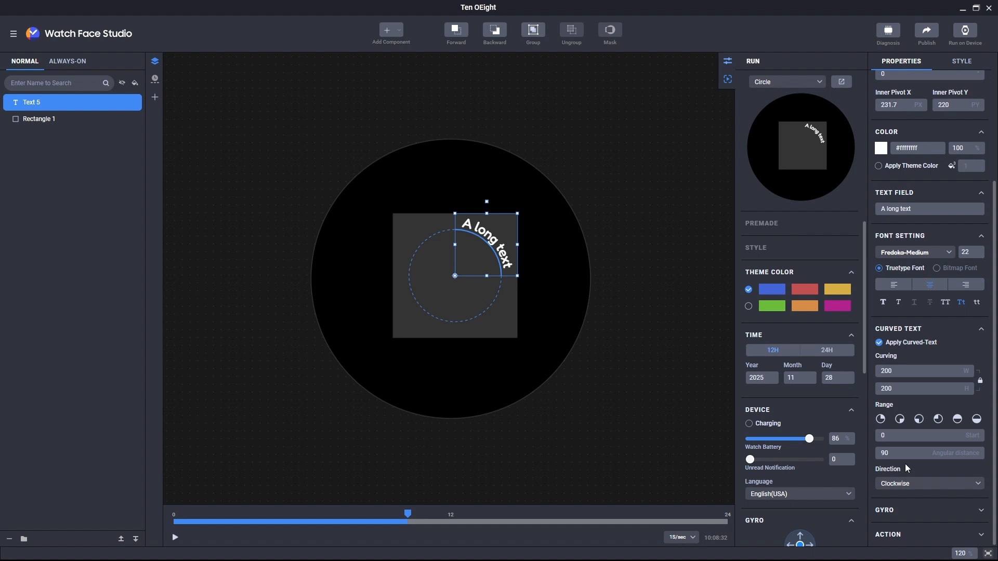
left_click(912, 439)
type("20")
key("Return")
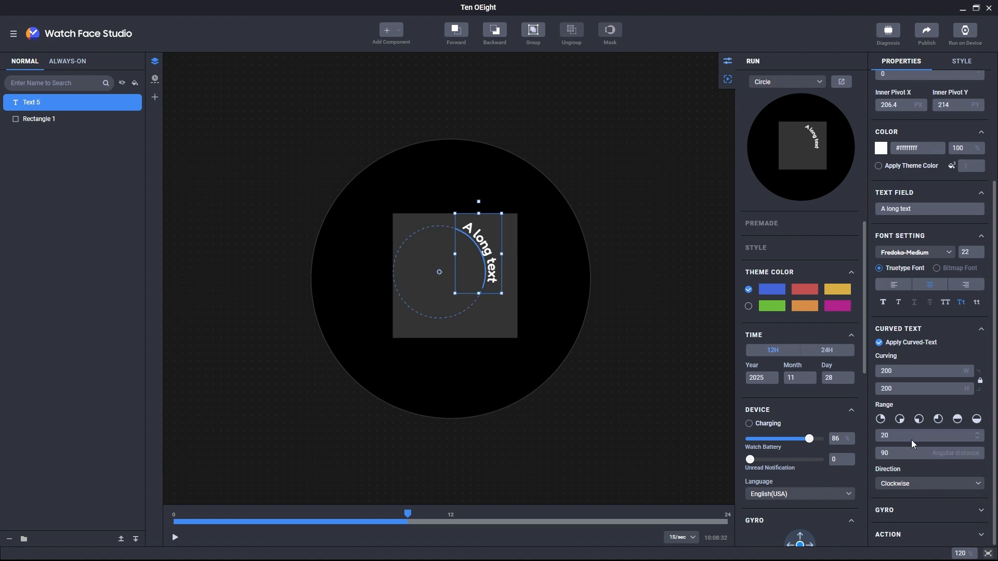
Set the curved text's angular distance to 200 and align the text with the rectangle's right edge.
left_click(905, 453)
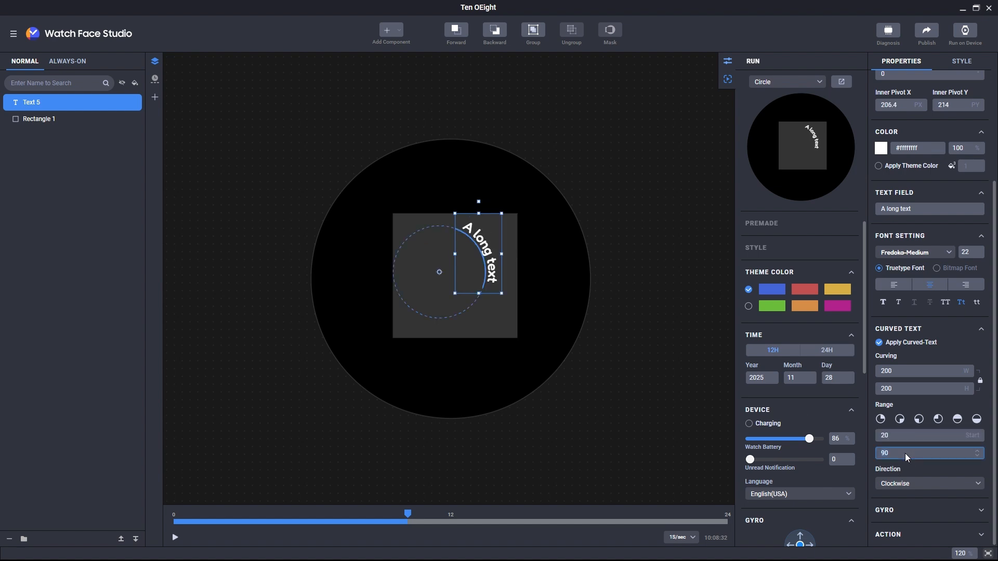
type("200")
key("Return")
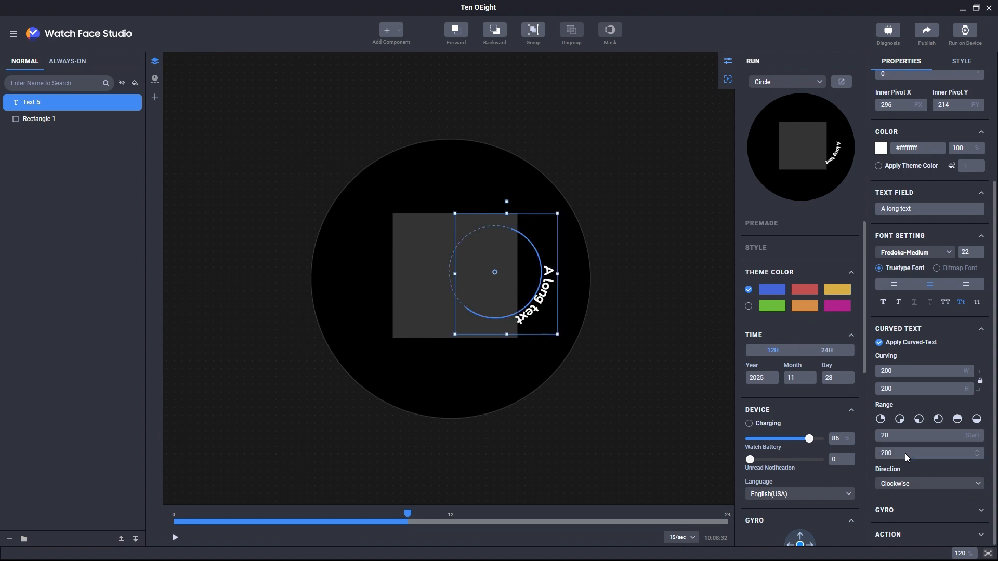
left_click(432, 249, "shift")
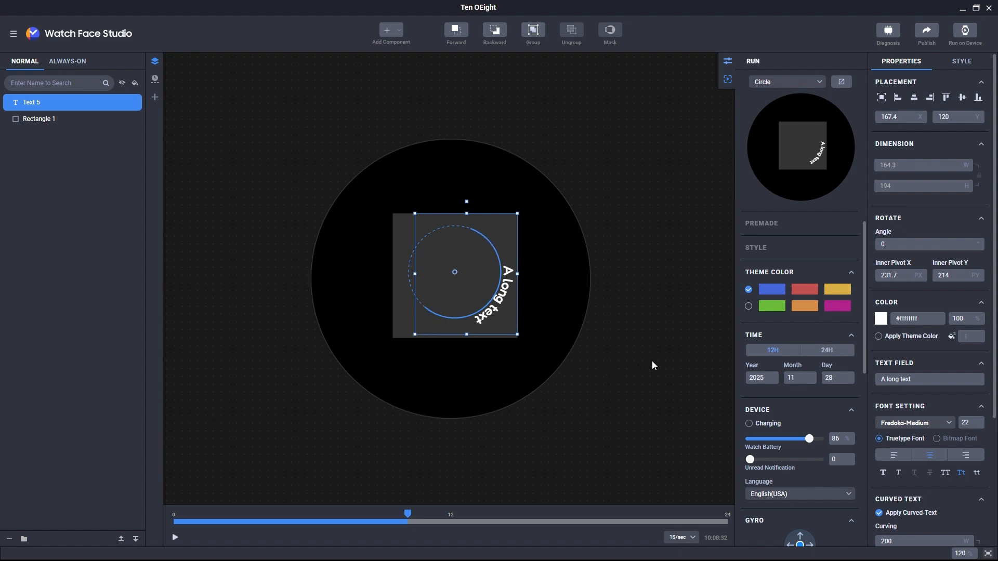
Set the curved text's direction to Counterclockwise.
scroll(898, 395, "down", 4)
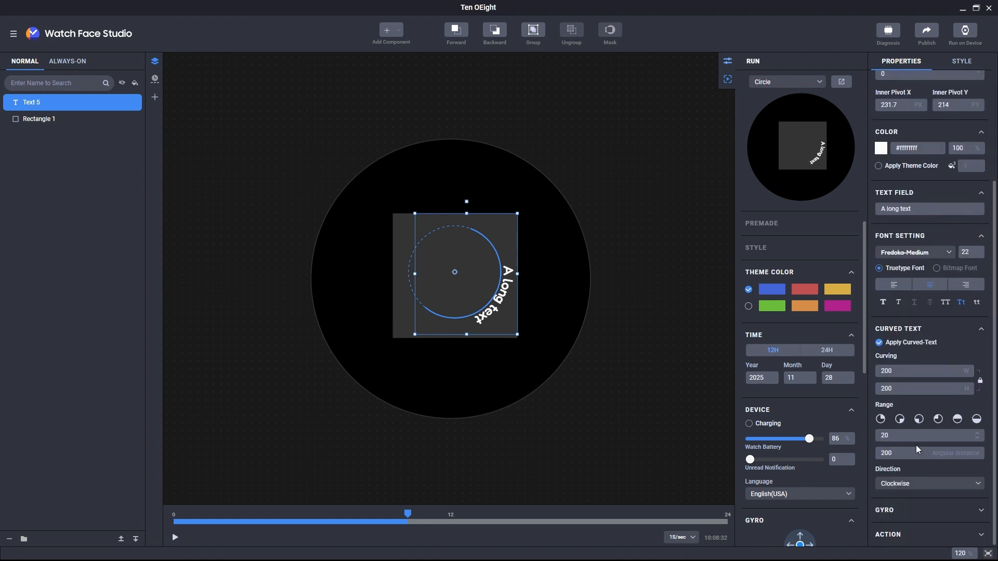
left_click(919, 482)
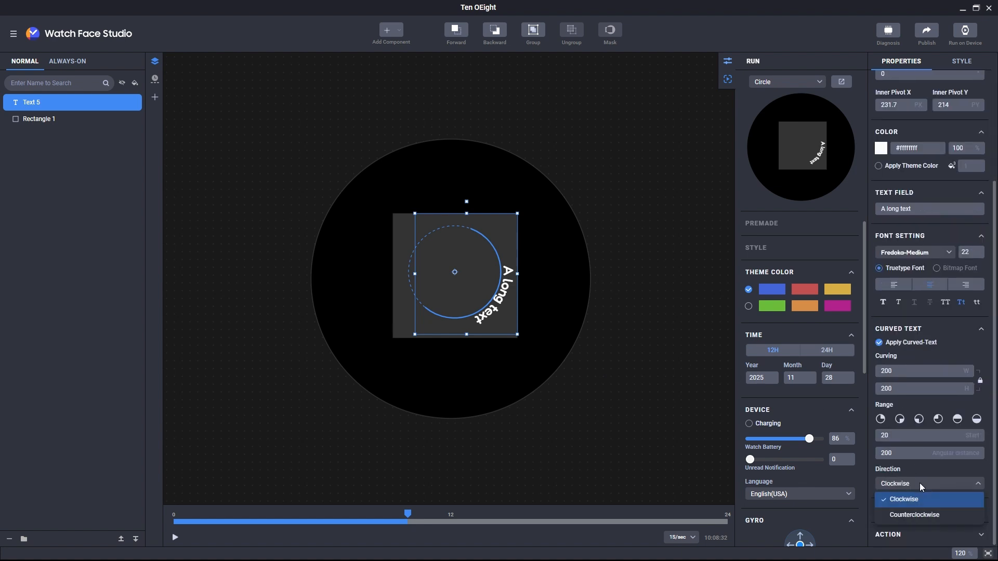
left_click(916, 515)
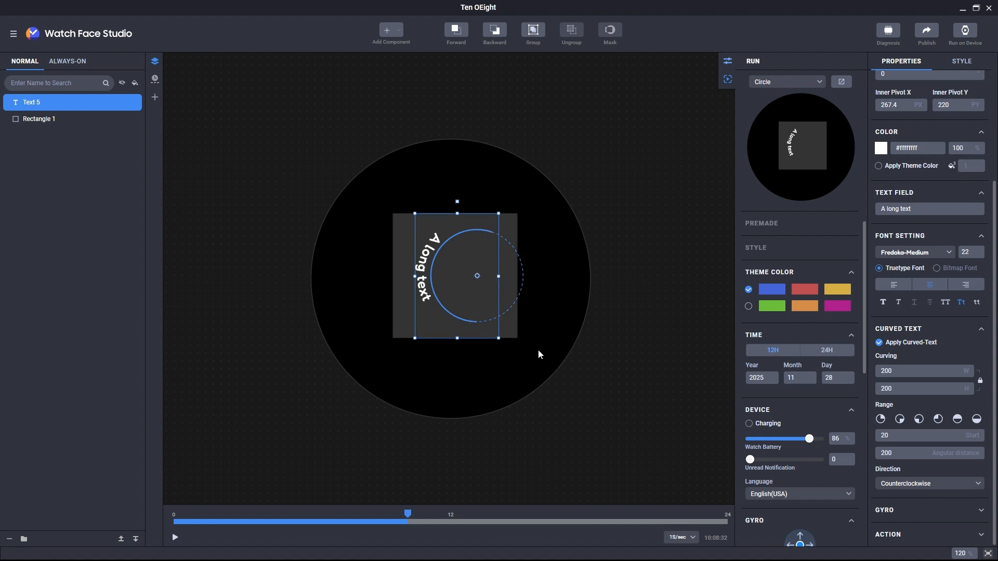
Set the curving width and height to 300 and try the range presets, ending with the upper-right quarter circle (start 0, angular distance 90).
left_click(882, 420)
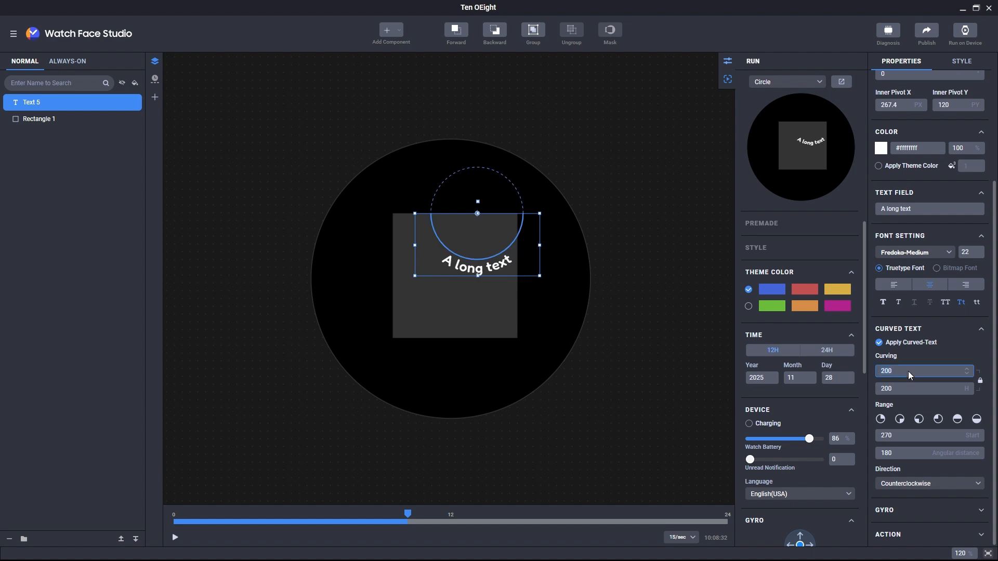
type("300")
key("Tab")
left_click(958, 418)
left_click(938, 419)
left_click(900, 419)
left_click(881, 419)
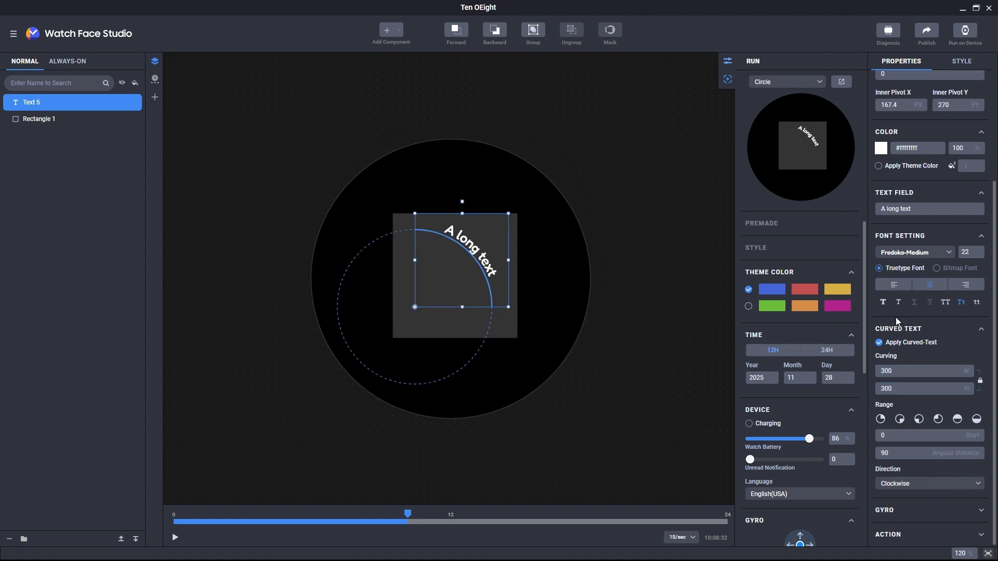
Try left and right alignment for the text along its arc and return it to centre alignment.
left_click(894, 286)
left_click(966, 285)
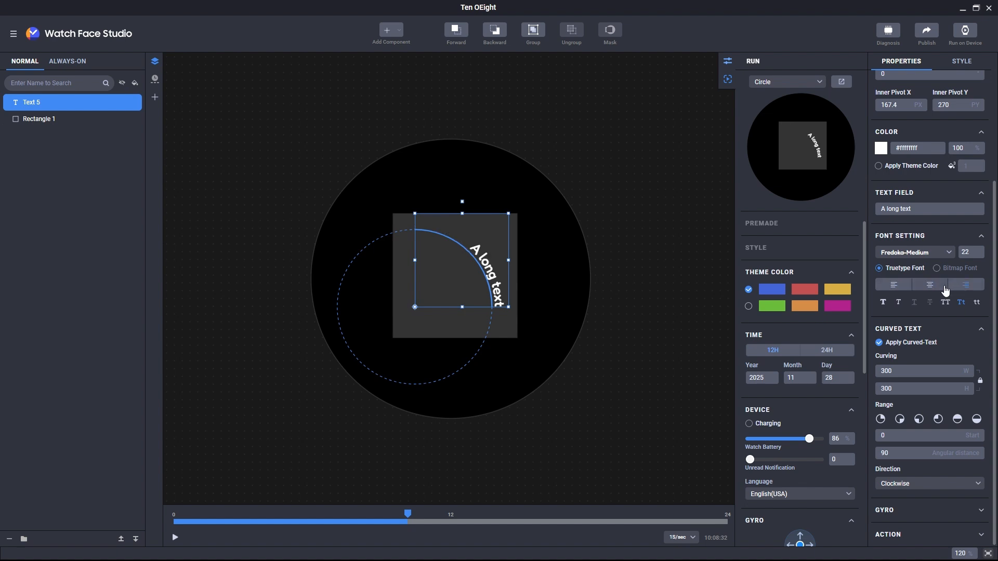
left_click(930, 285)
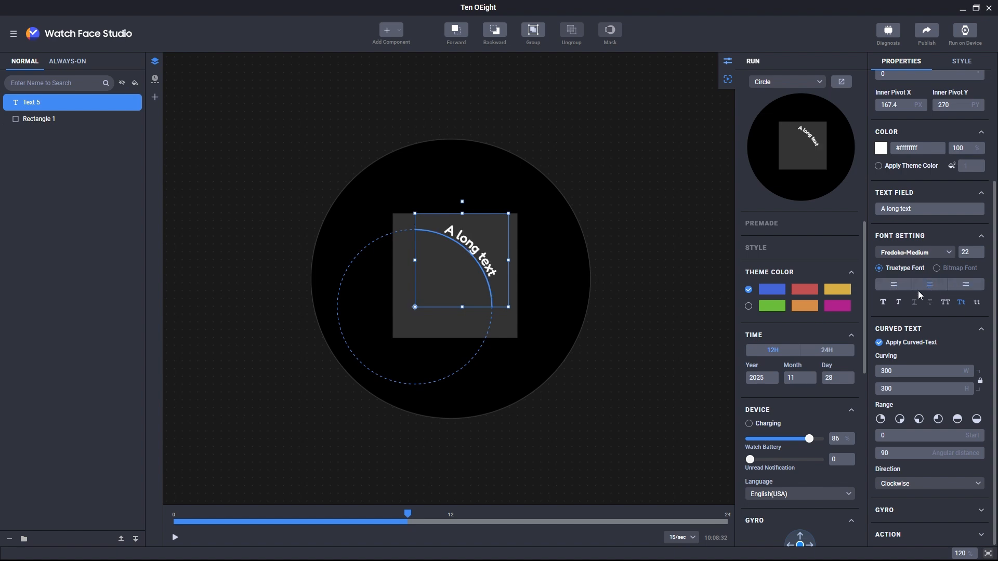
Make the curved text bold and try the uppercase and lowercase options before restoring its original letter case.
left_click(945, 302)
left_click(976, 303)
left_click(961, 303)
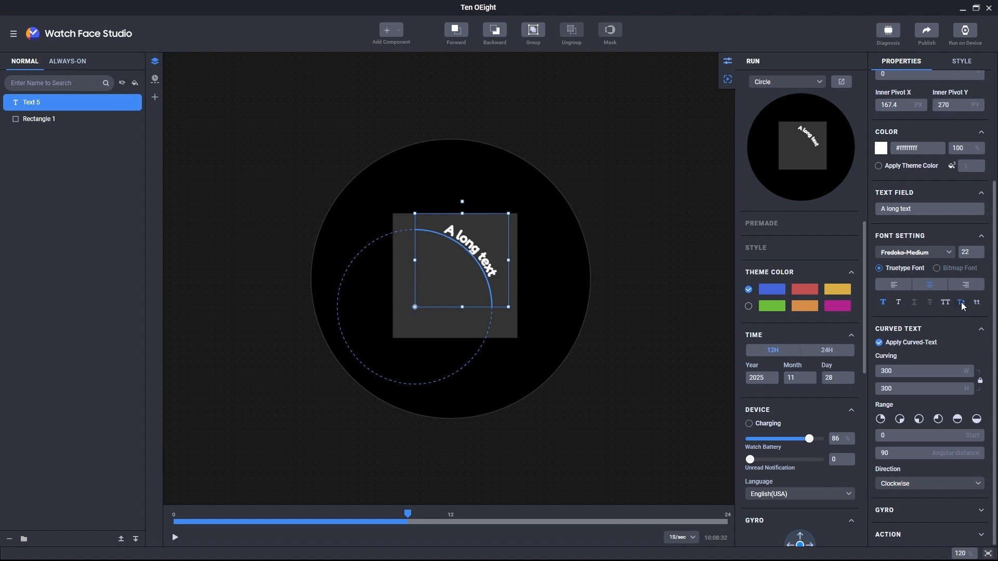